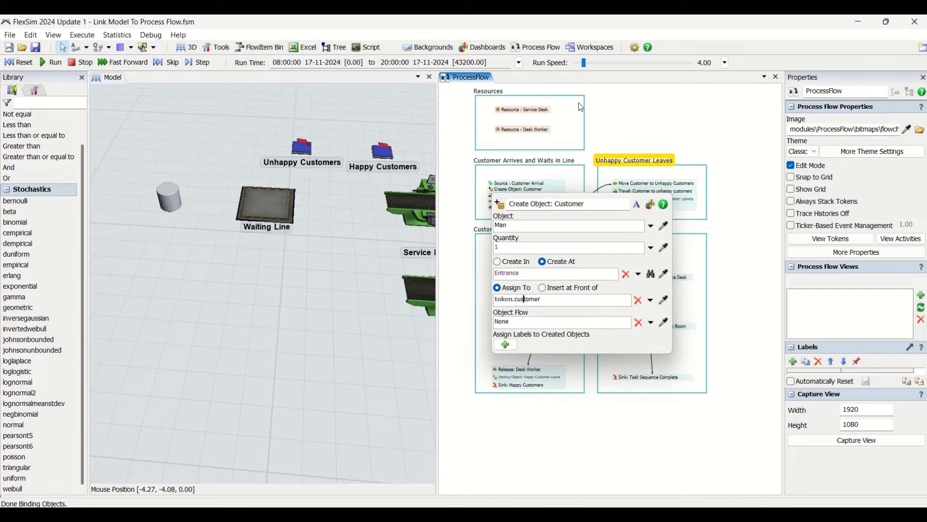
Set the executer of the Travel: Customer to Waiting Line activity to token.customer.
click(638, 136)
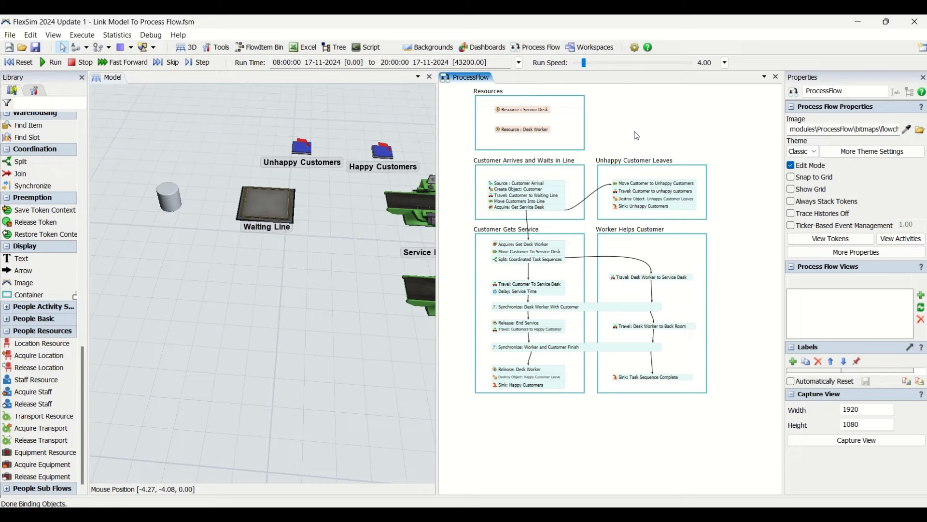
click(493, 196)
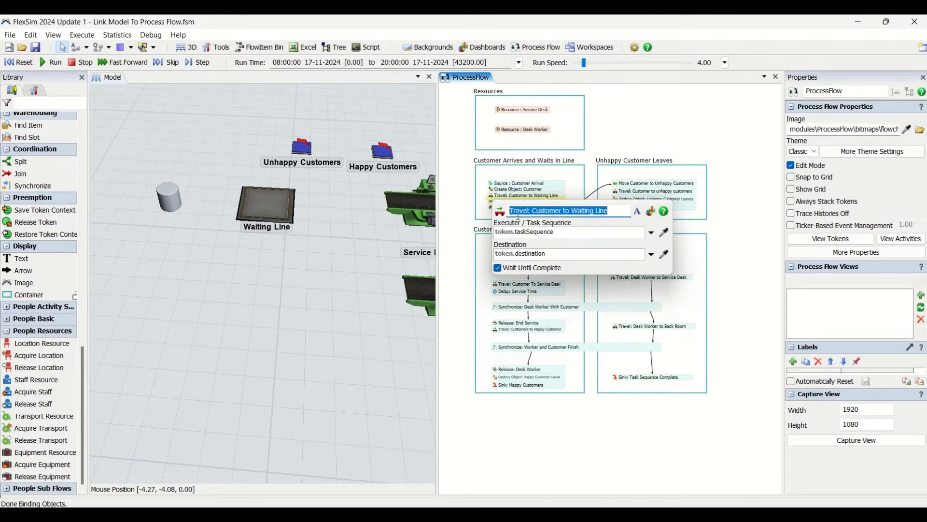
double_click(548, 232)
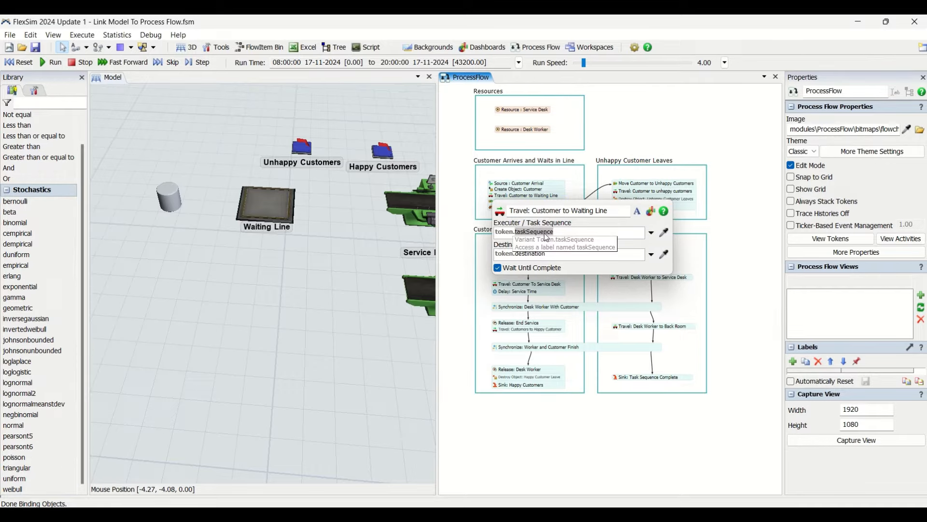
text(cus)
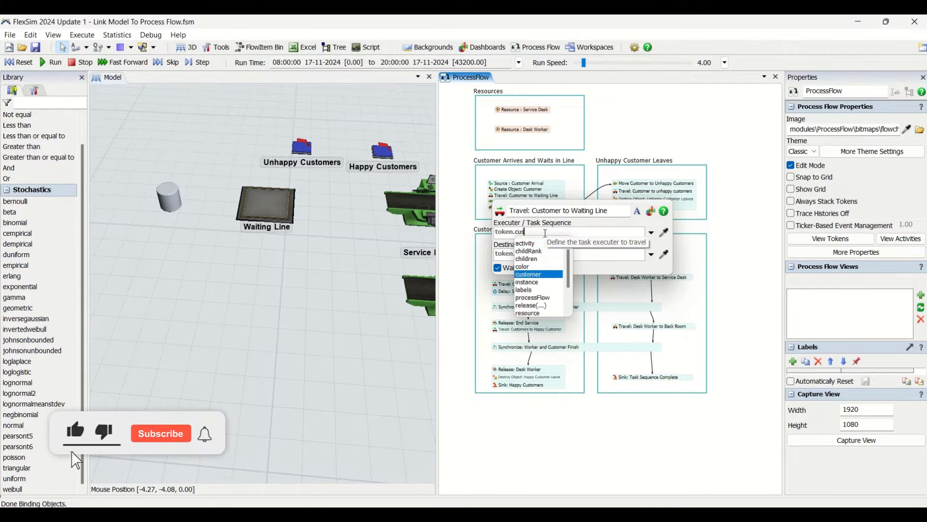
text(t)
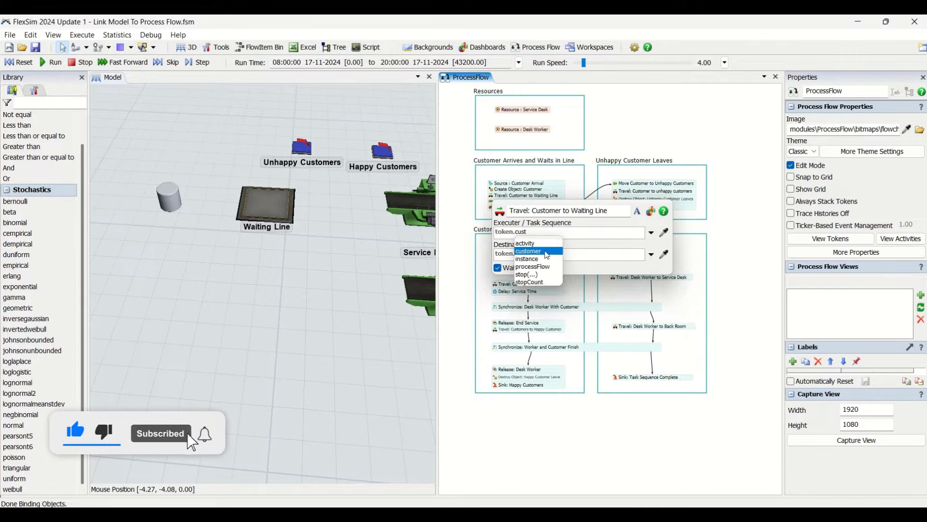
click(546, 252)
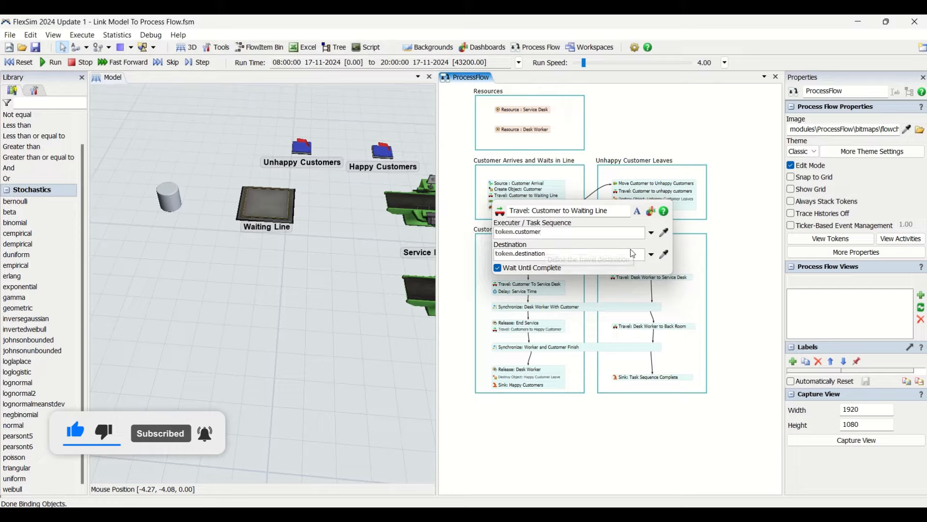
Set the destination of the Travel: Customer to Waiting Line activity to the Waiting Line object in the 3D model.
click(664, 254)
click(291, 204)
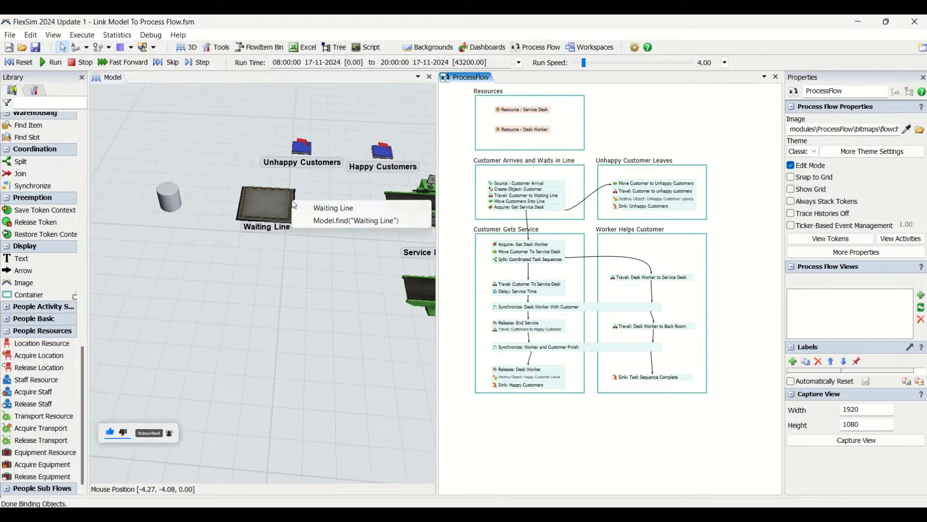
click(333, 208)
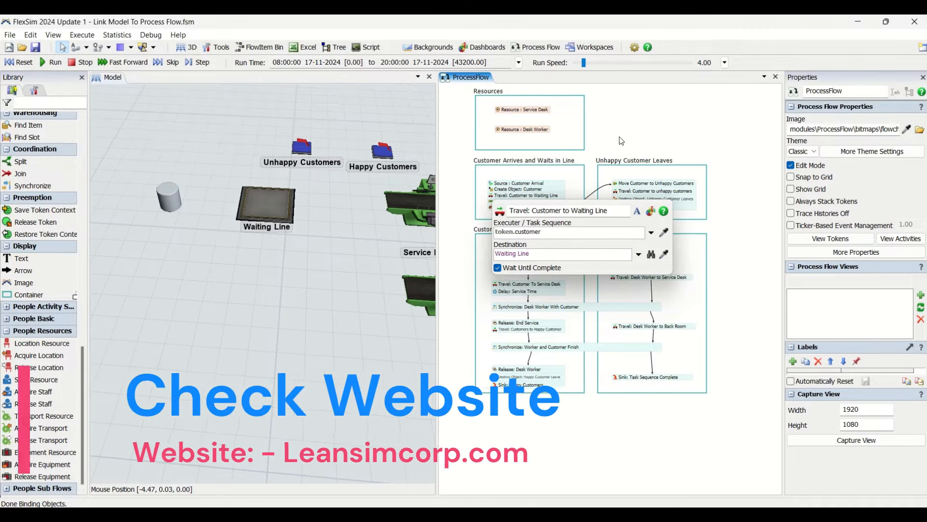
click(495, 193)
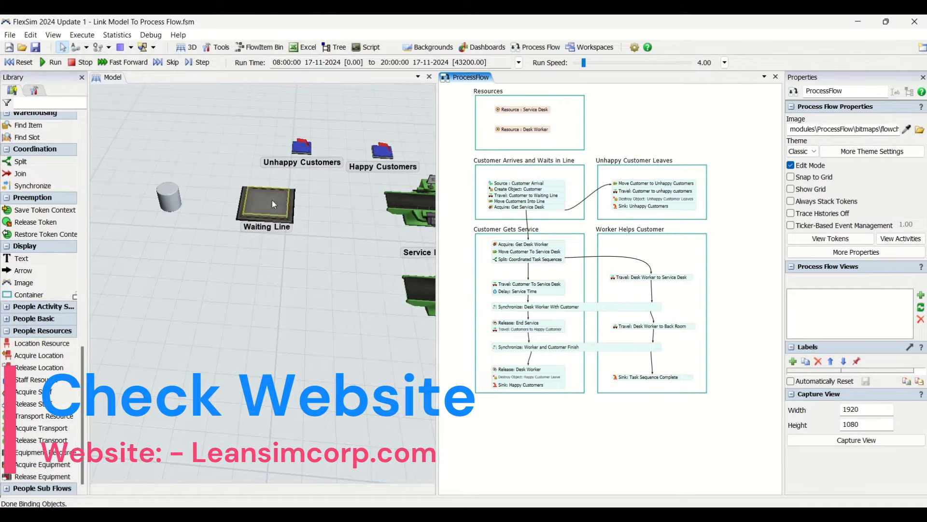
Set the Move Customers Into Line activity's object to token.customer and its destination to the Waiting Line in the 3D model.
click(490, 203)
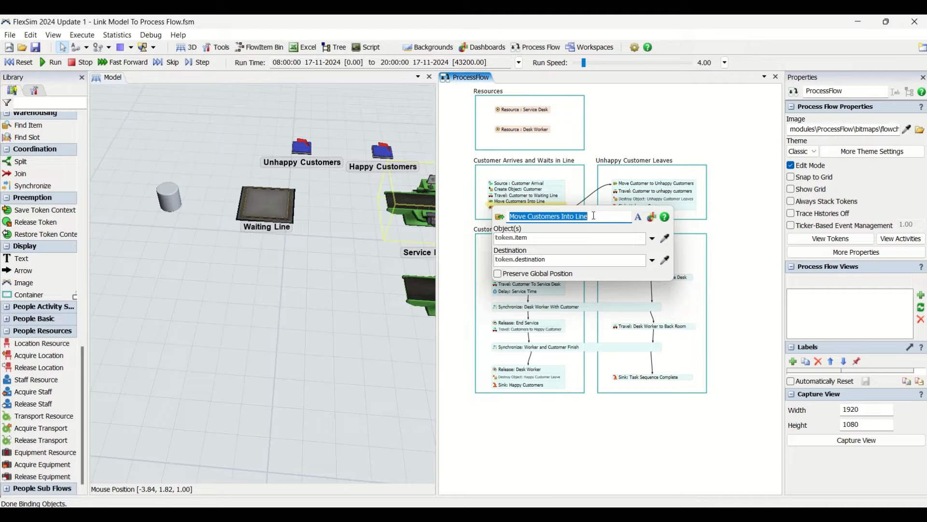
double_click(522, 239)
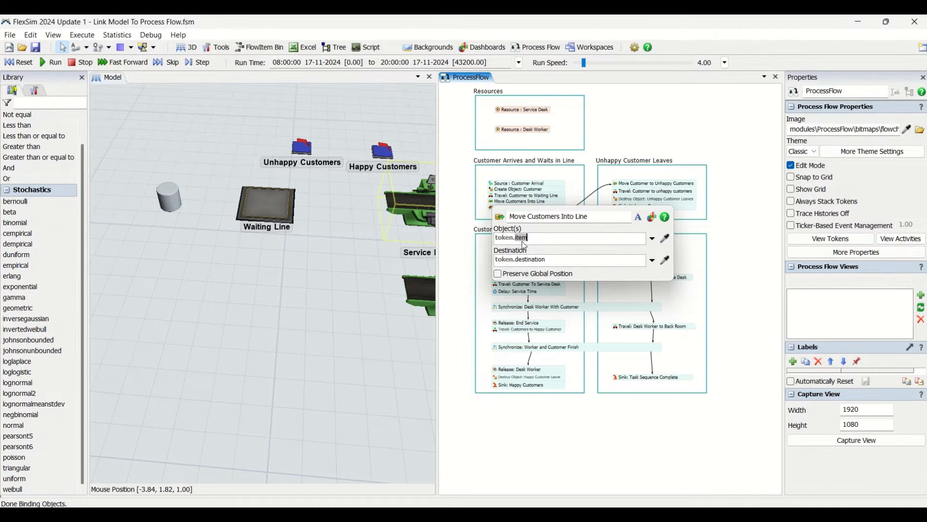
text(customer)
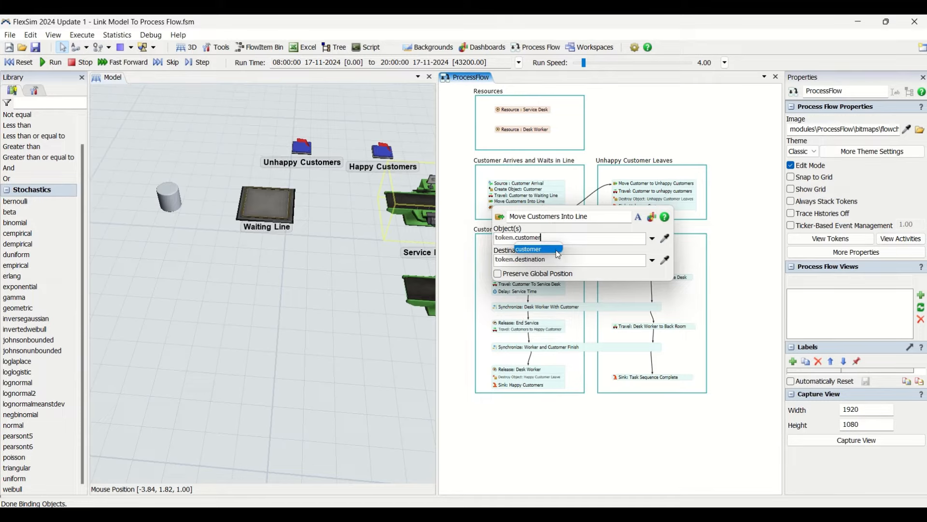
click(555, 252)
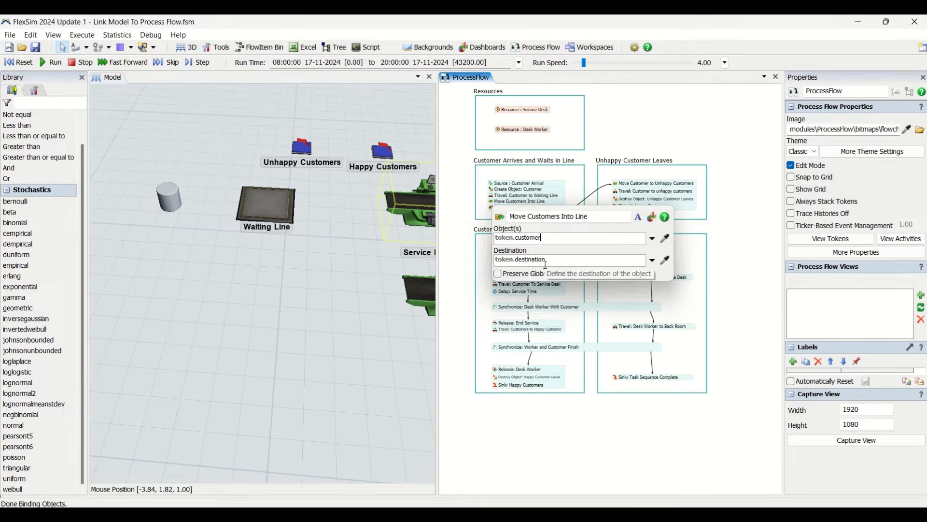
click(669, 260)
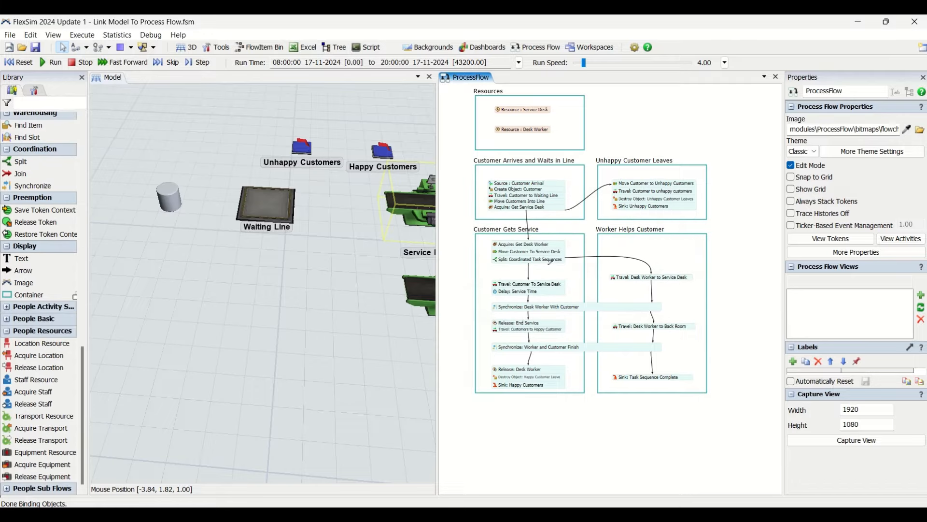
click(261, 193)
Link the resource reference of the Acquire: Get Service Desk activity to Resource : Service Desk.
click(493, 207)
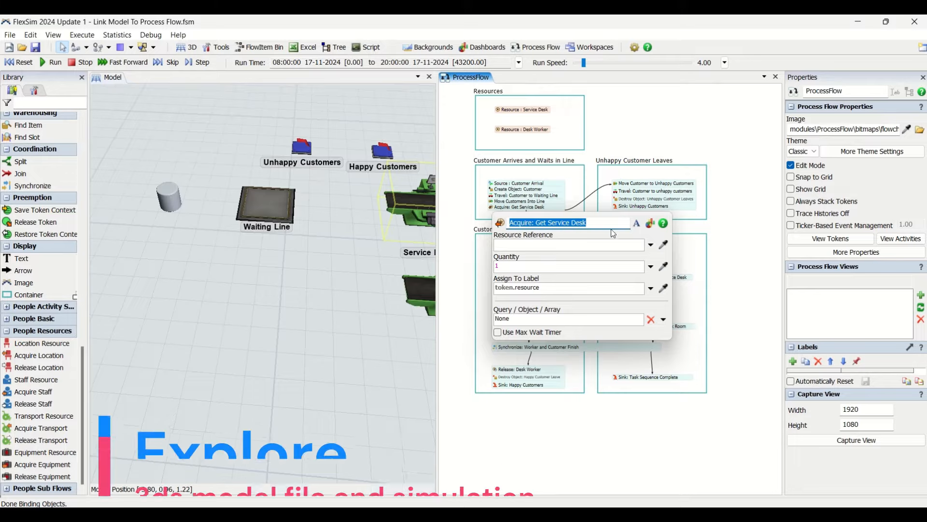
click(663, 245)
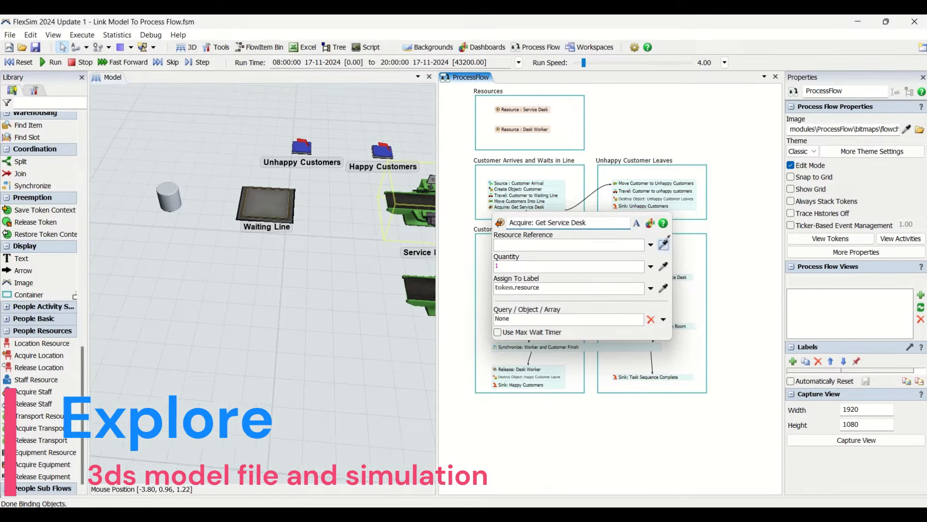
click(536, 110)
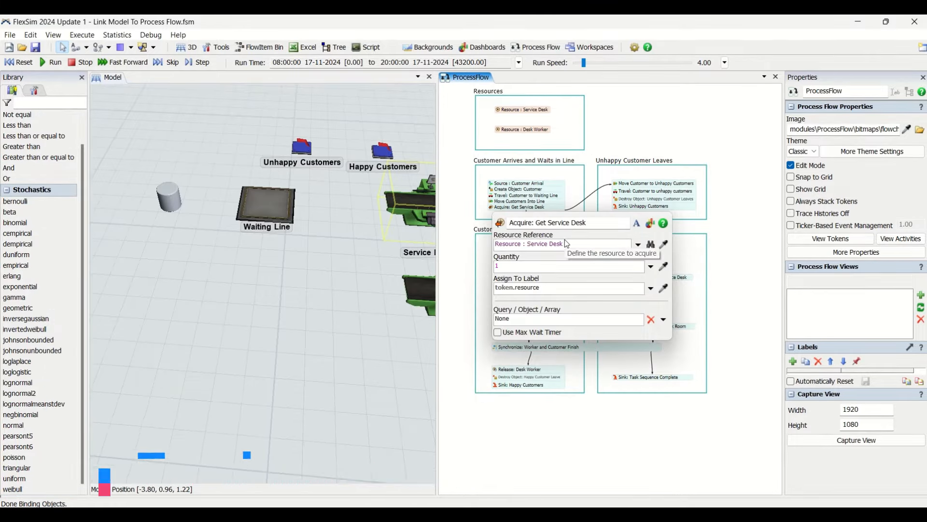
Assign the resource acquired by Acquire: Get Service Desk to the label token.serviceDesk.
double_click(528, 289)
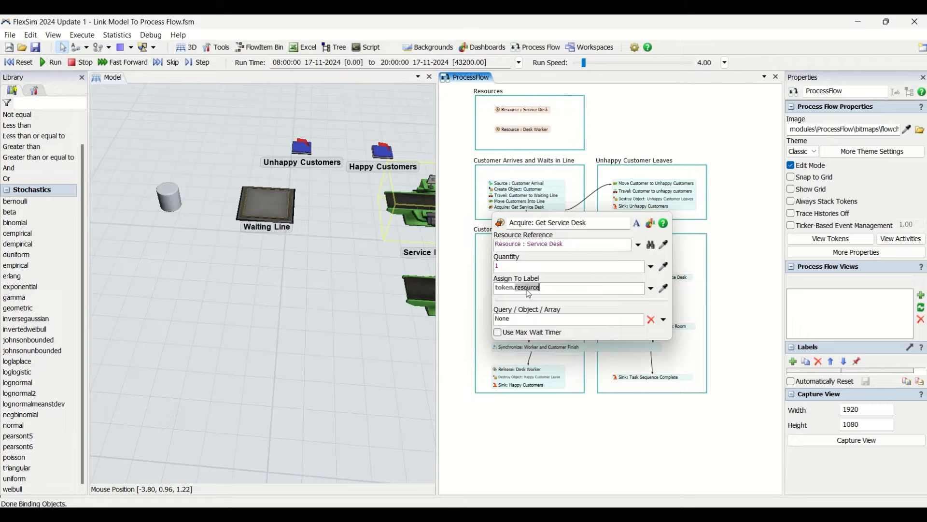
text(service d)
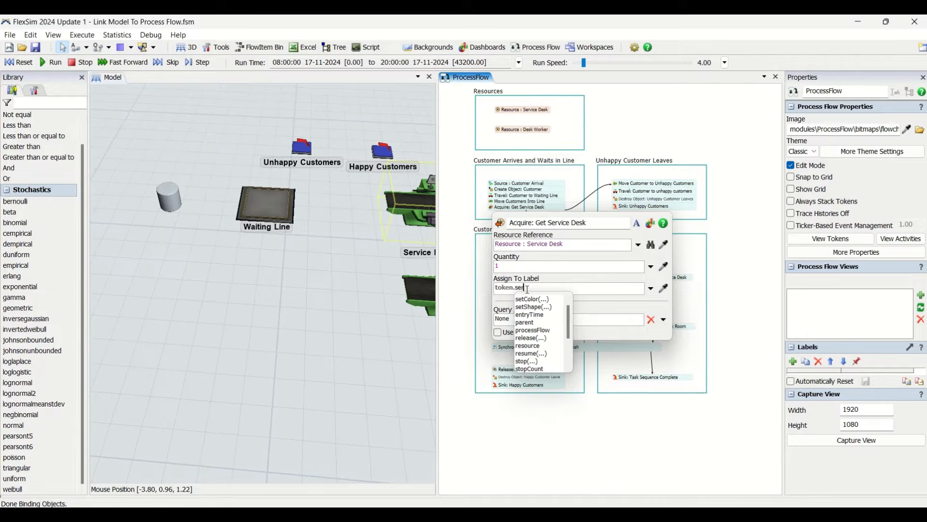
key(BackSpace)
key(BackSpace)
text(desk)
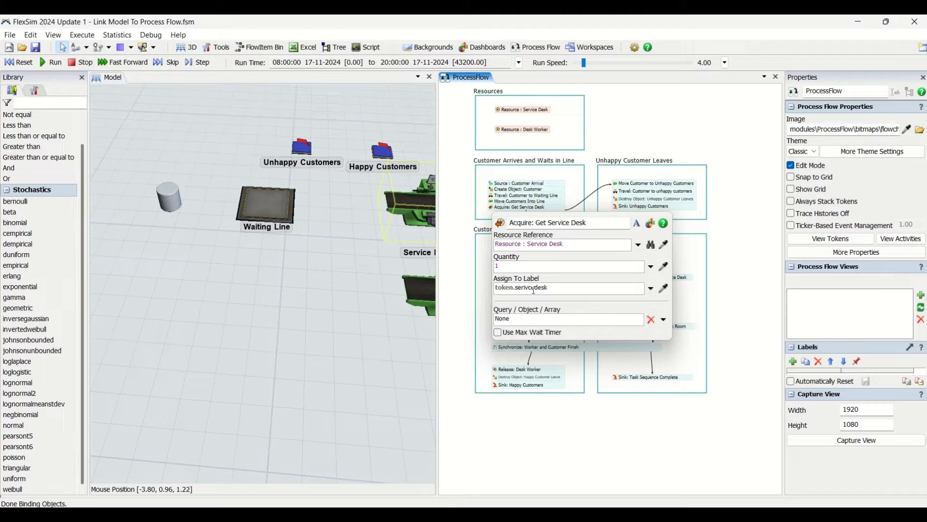
click(532, 290)
key(BackSpace)
key(BackSpace)
key(BackSpace)
text(vice)
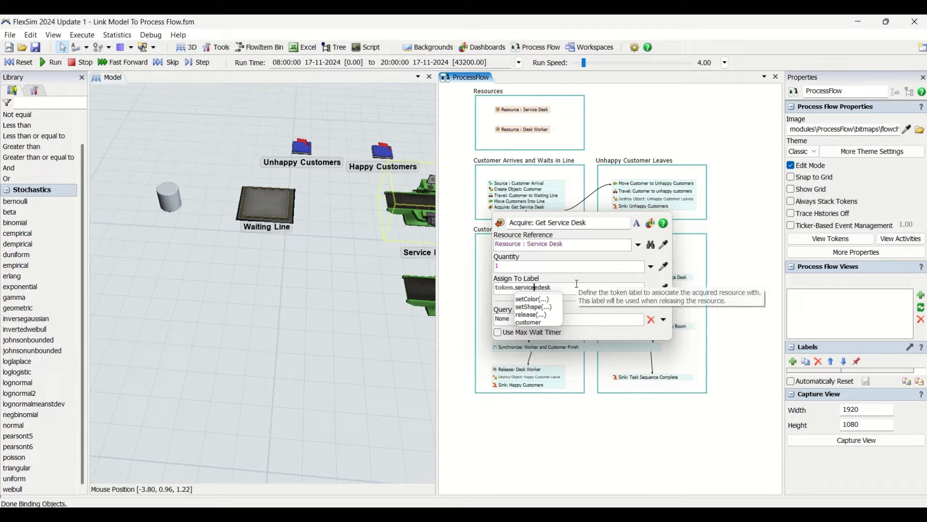
click(543, 288)
key(BackSpace)
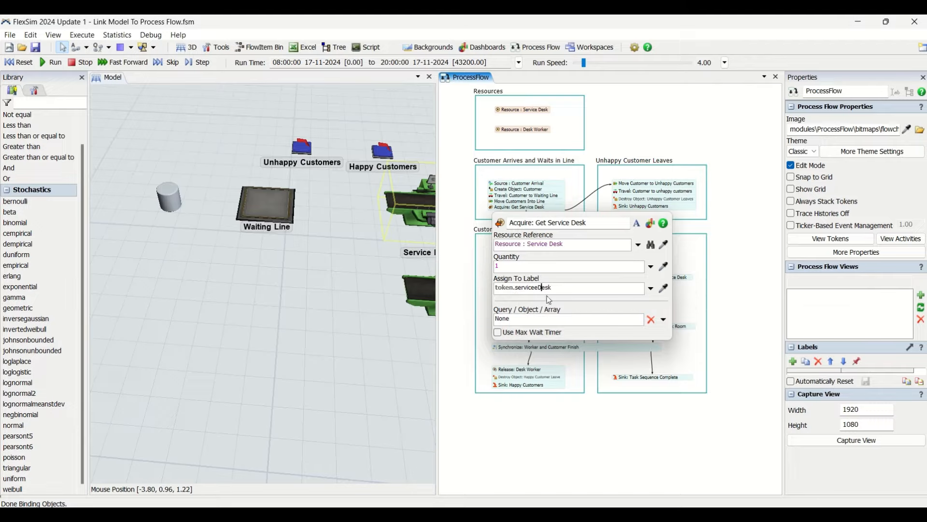
text(D)
key(BackSpace)
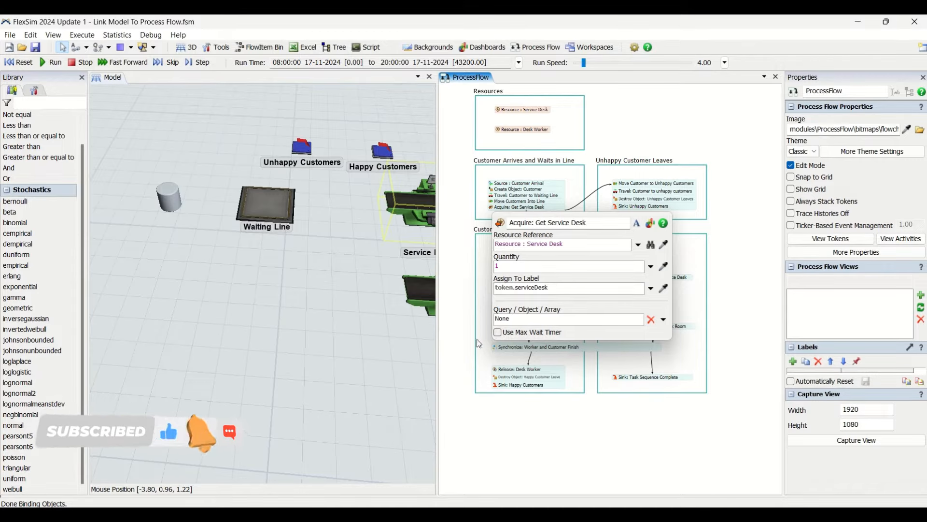
Enable the max wait timer for Acquire: Get Service Desk and set its time to 200 s.
click(498, 335)
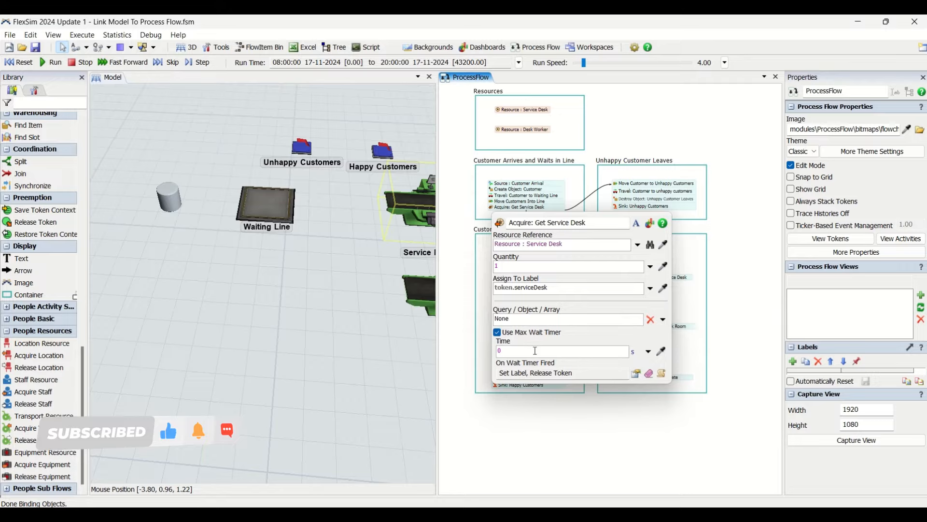
click(533, 352)
text(200)
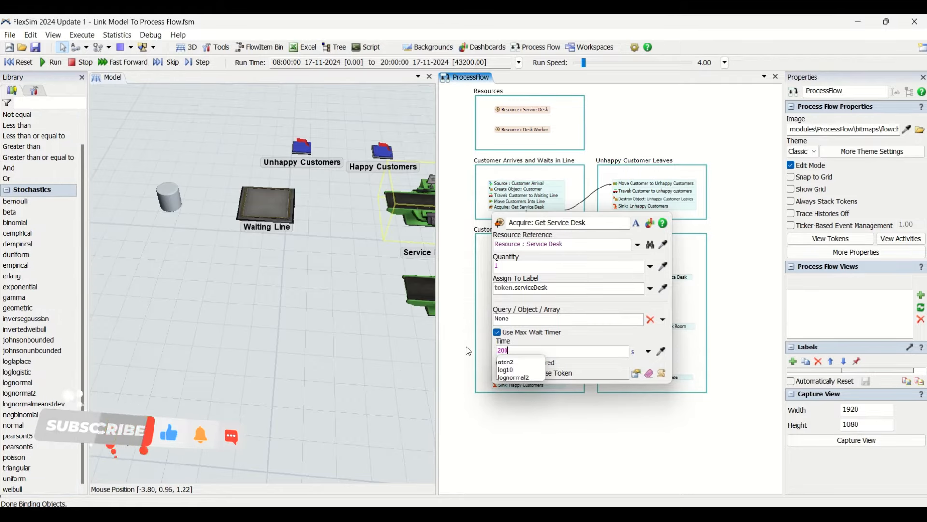
click(611, 335)
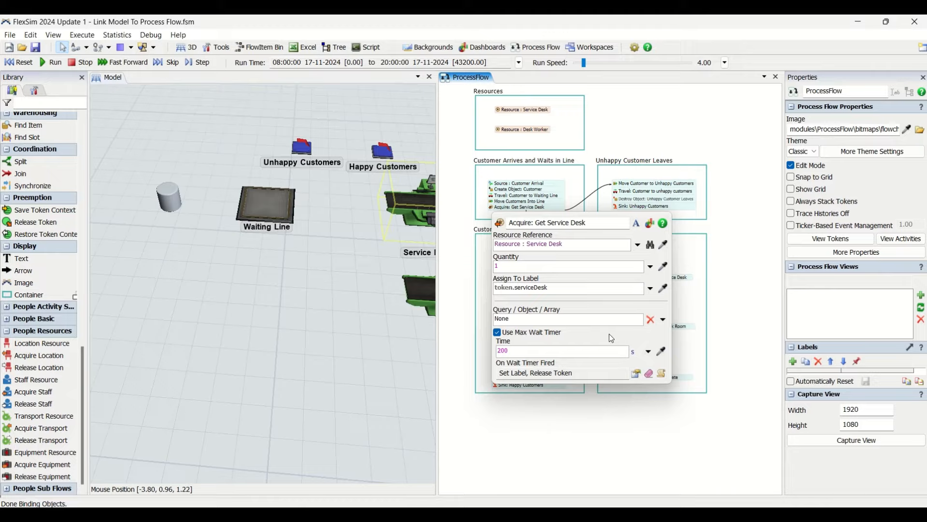
Save the model file and reset the simulation.
click(37, 48)
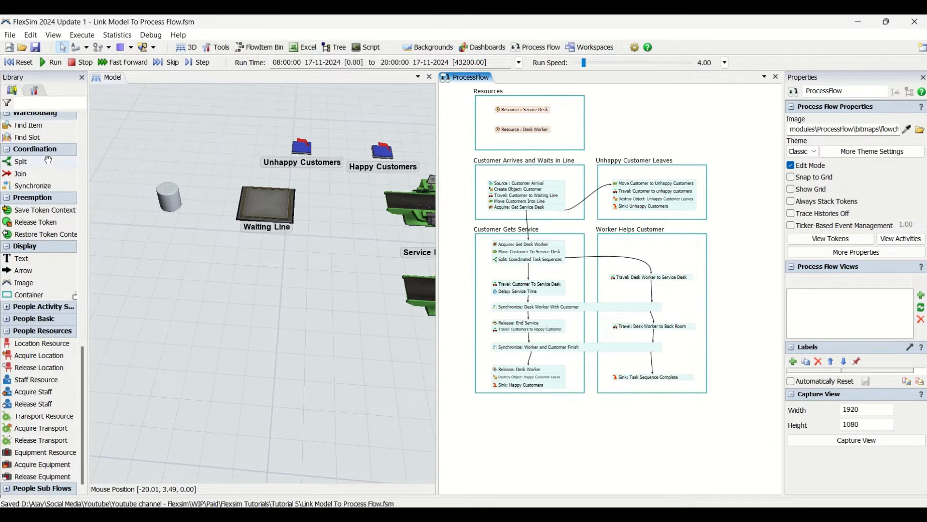
click(18, 62)
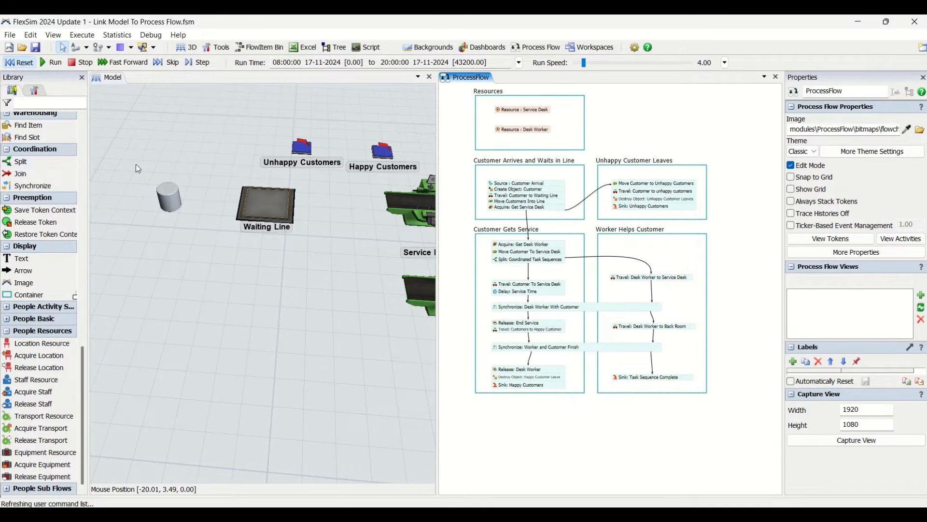
click(640, 348)
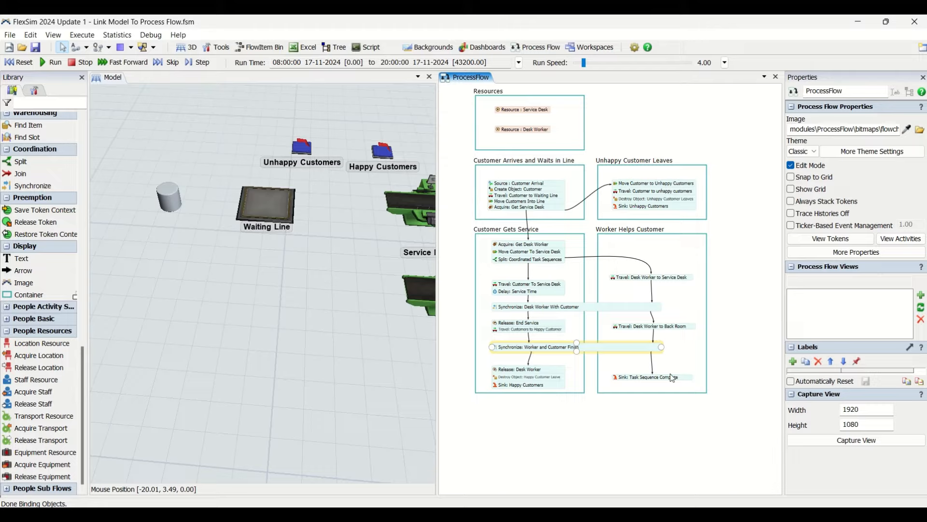
Set the object of the Move Customer to Unhappy Customers activity to token.customer.
click(617, 187)
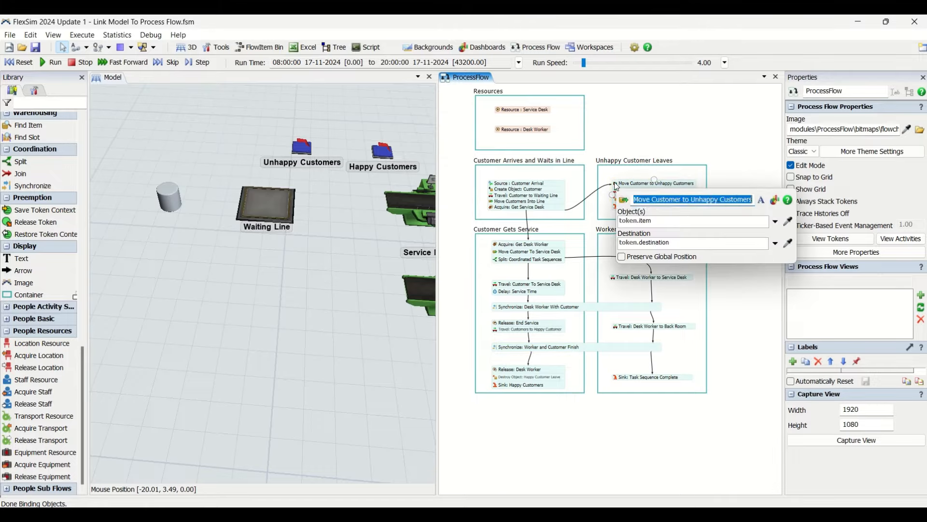
click(649, 224)
text(customer)
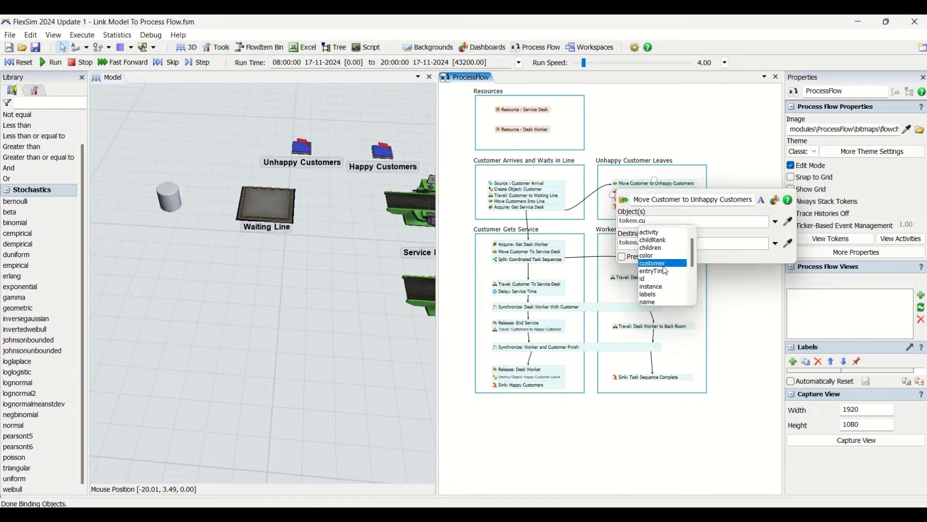
double_click(662, 264)
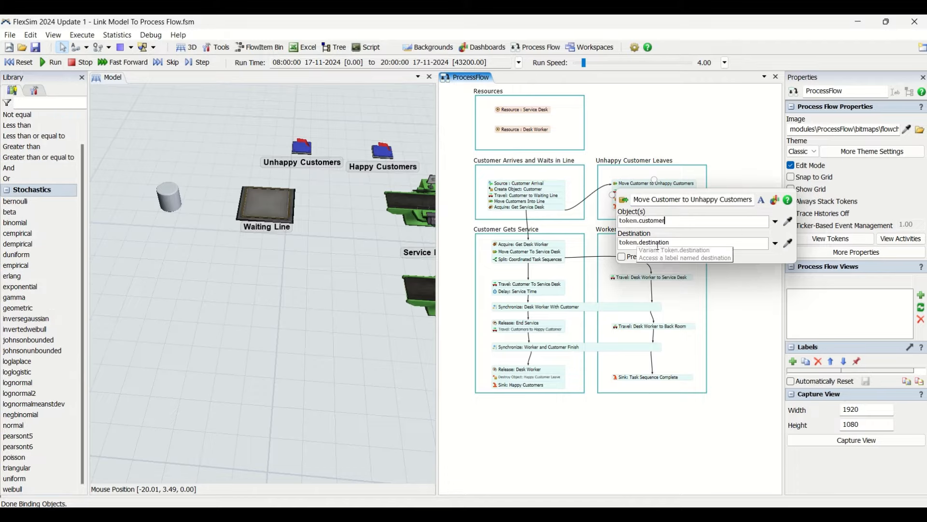
Set the destination of Move Customer to Unhappy Customers to model() and enable Preserve Global Position.
click(735, 246)
text(model)
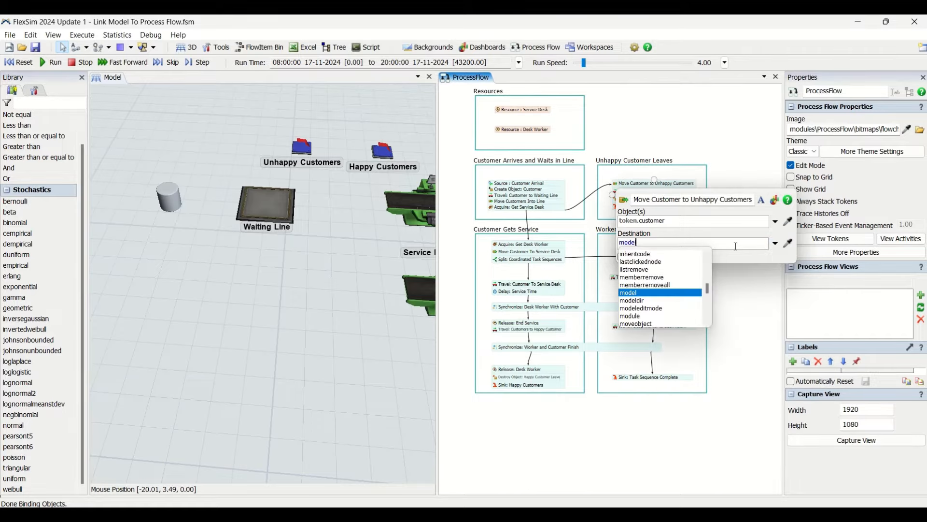
text(())
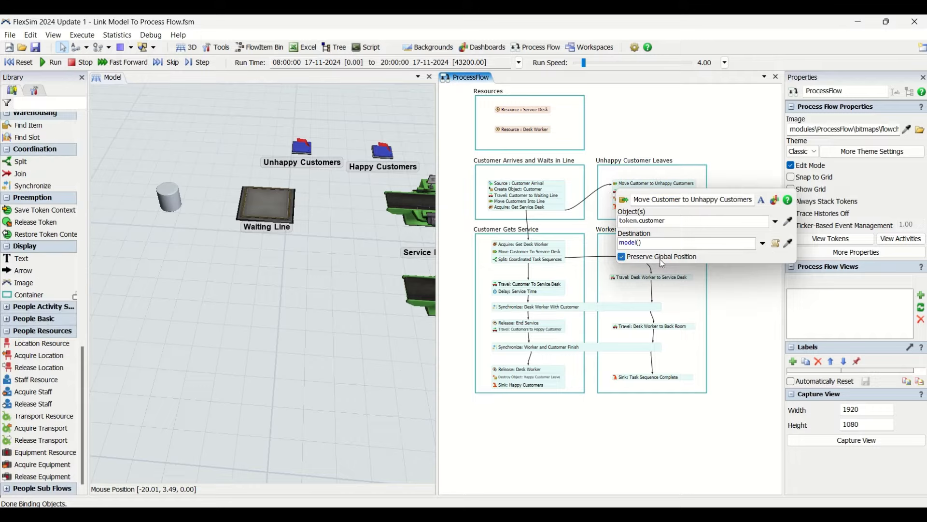
click(716, 152)
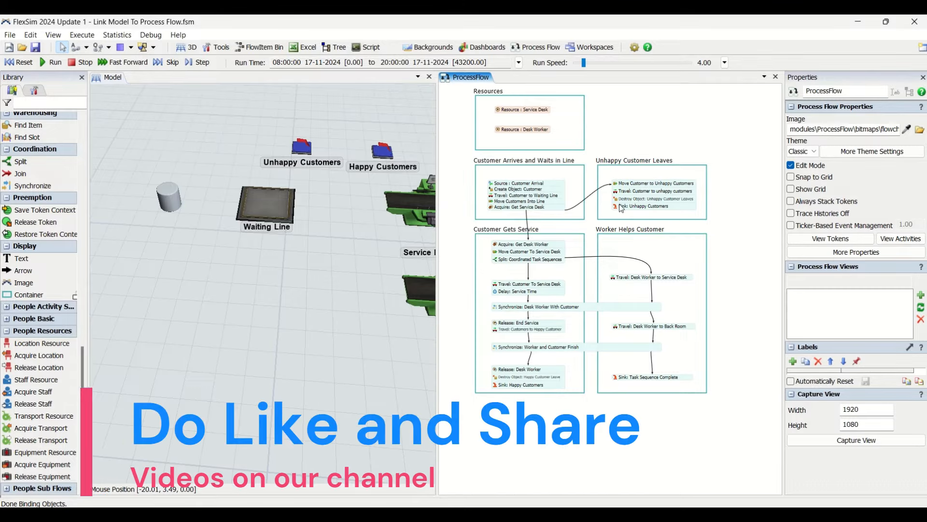
Set Travel: Customer to unhappy customers to use token.customer as executer and the Unhappy Customers object in the 3D model as destination.
double_click(628, 192)
double_click(664, 229)
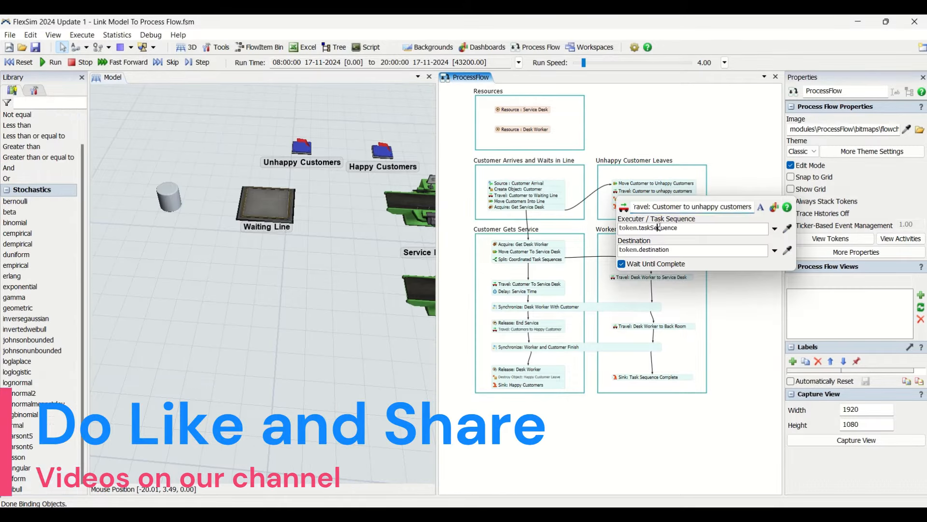
text(cu)
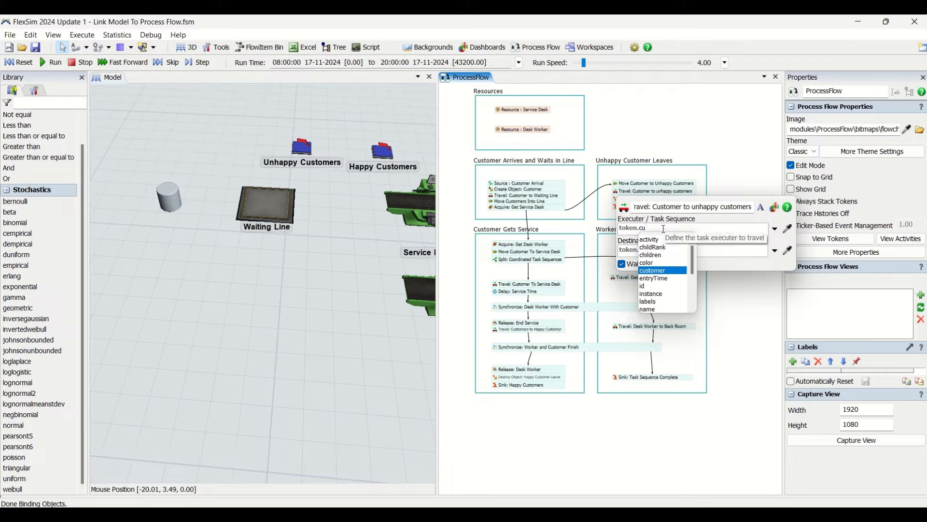
click(661, 270)
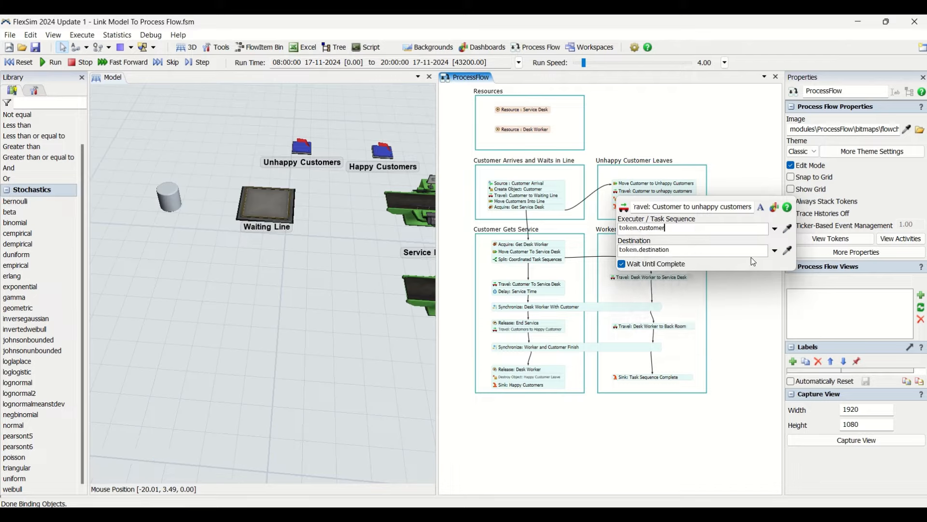
click(789, 251)
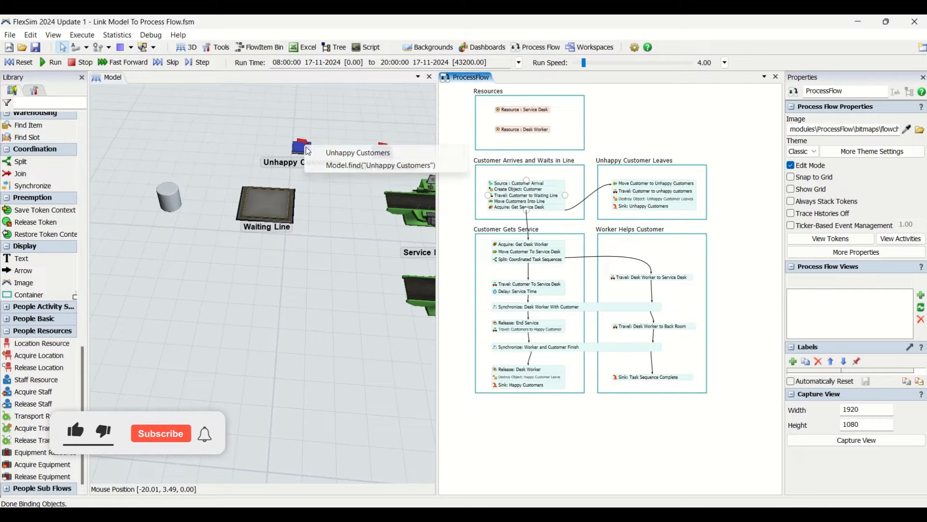
click(304, 147)
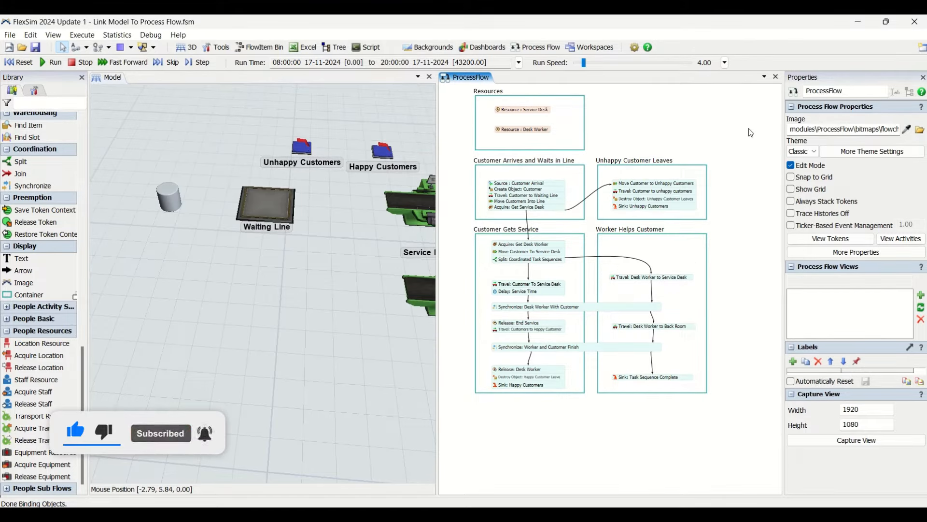
Set the object of Destroy Object: Unhappy Customer Leaves to token.customer.
double_click(614, 202)
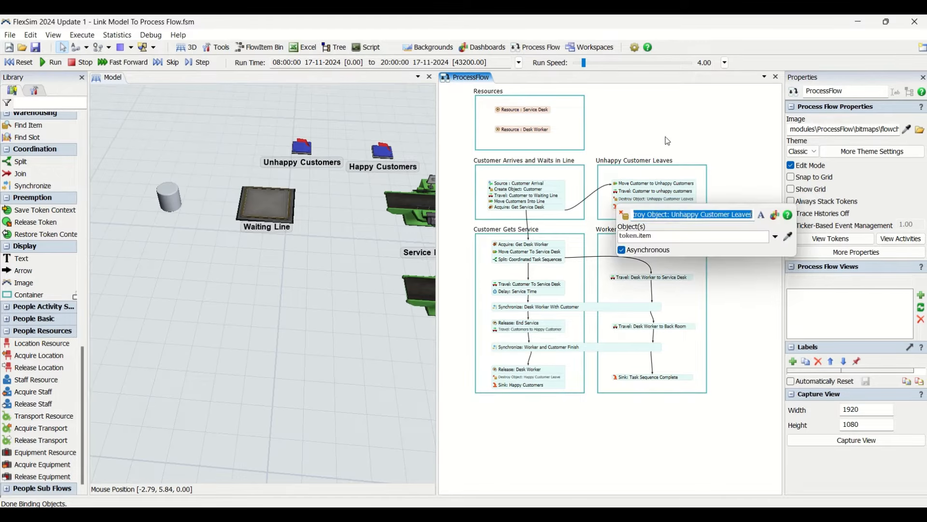
mouse_move(618, 197)
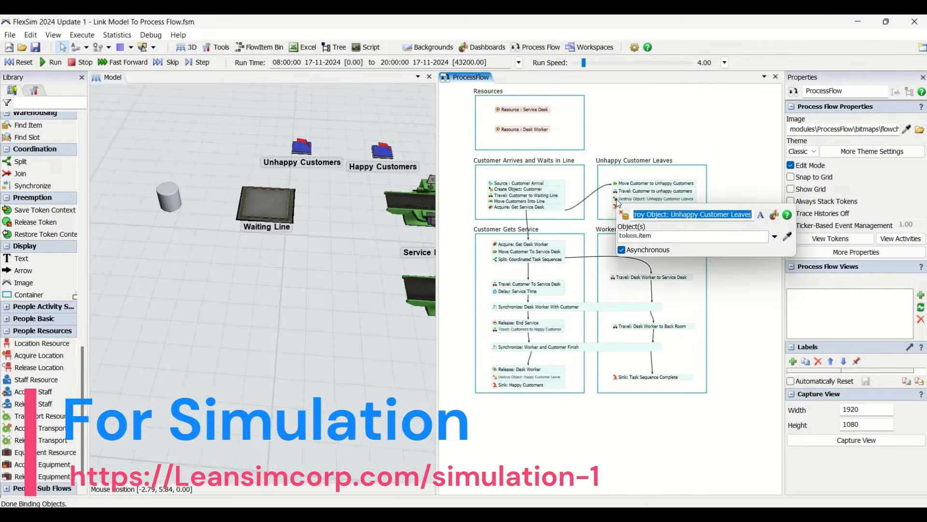
triple_click(666, 220)
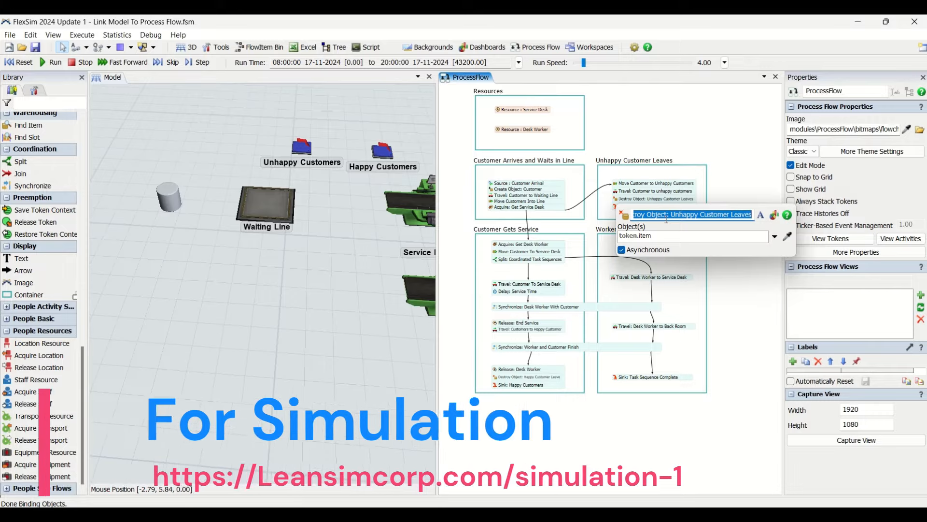
click(650, 238)
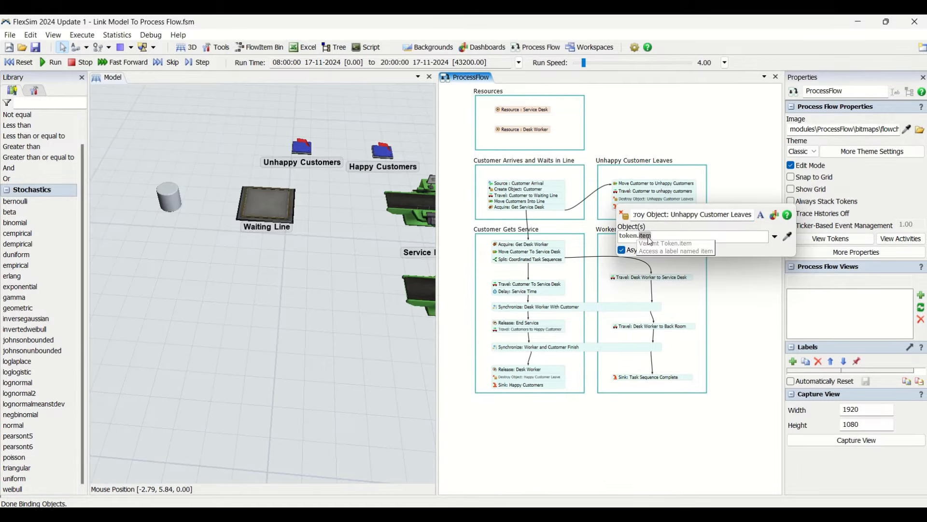
text(cus)
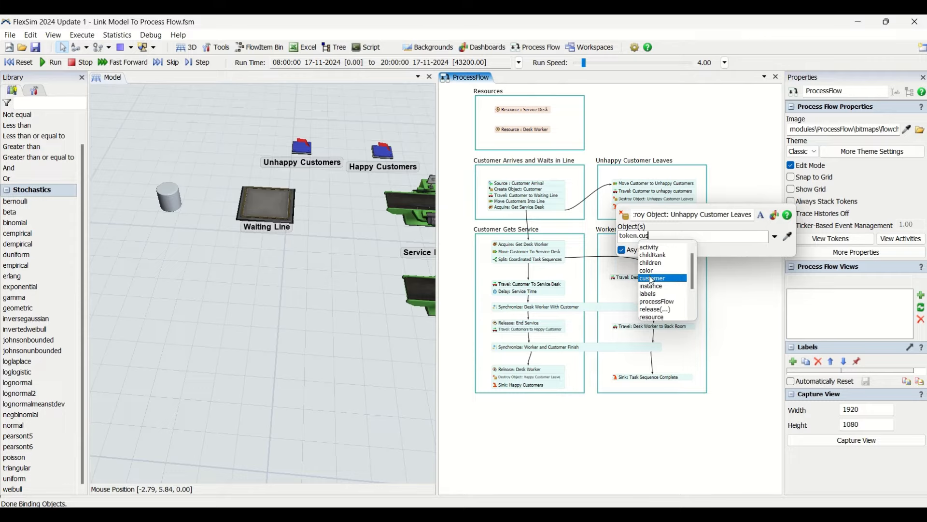
double_click(650, 277)
click(738, 111)
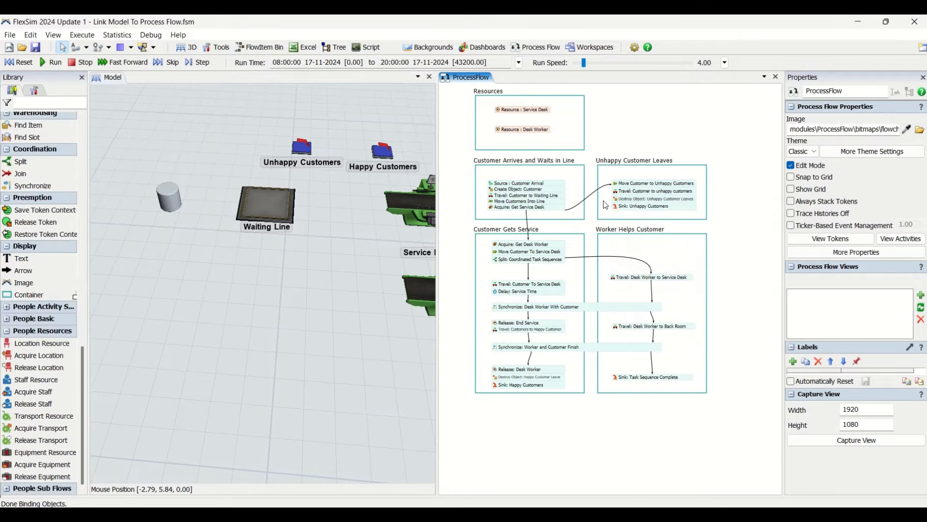
Review the options of Sink: Unhappy Customers and Destroy Object: Unhappy Customer Leaves, including the Asynchronous setting and object choices.
double_click(614, 205)
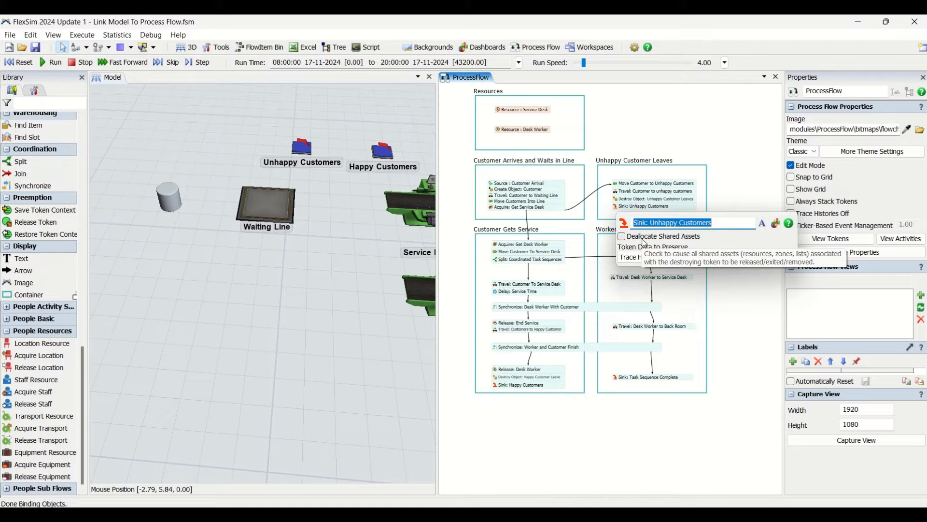
click(616, 198)
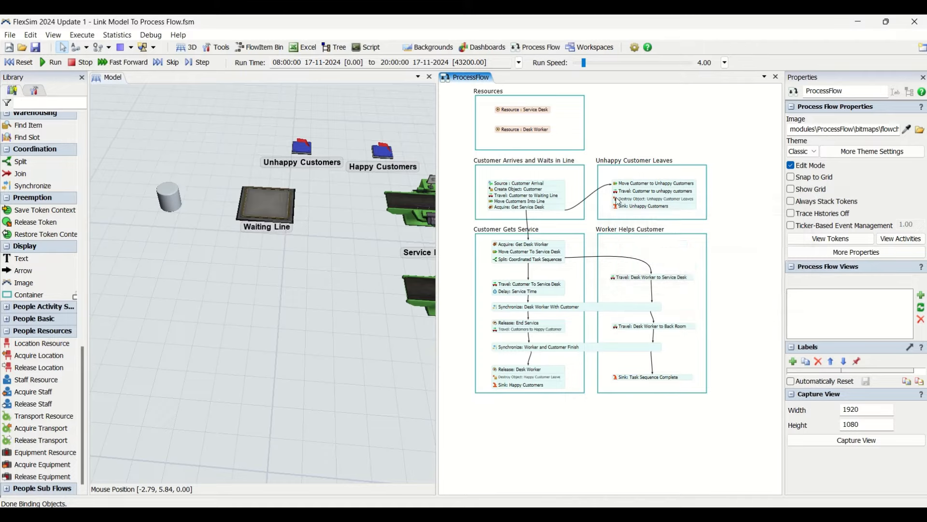
click(623, 251)
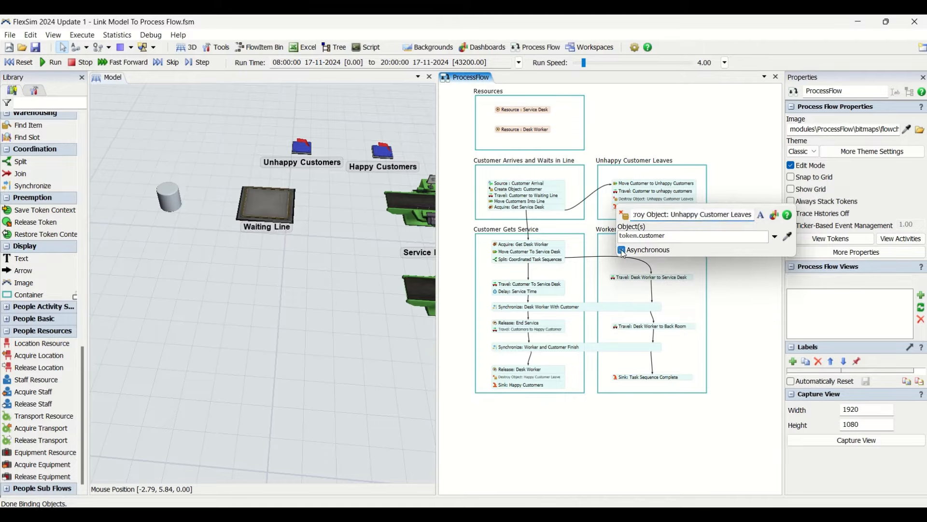
click(622, 251)
click(776, 237)
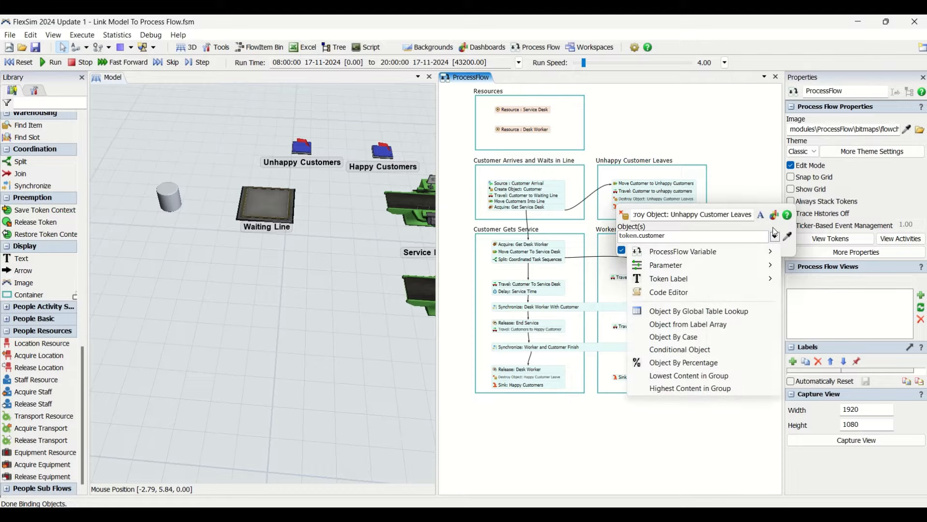
click(744, 166)
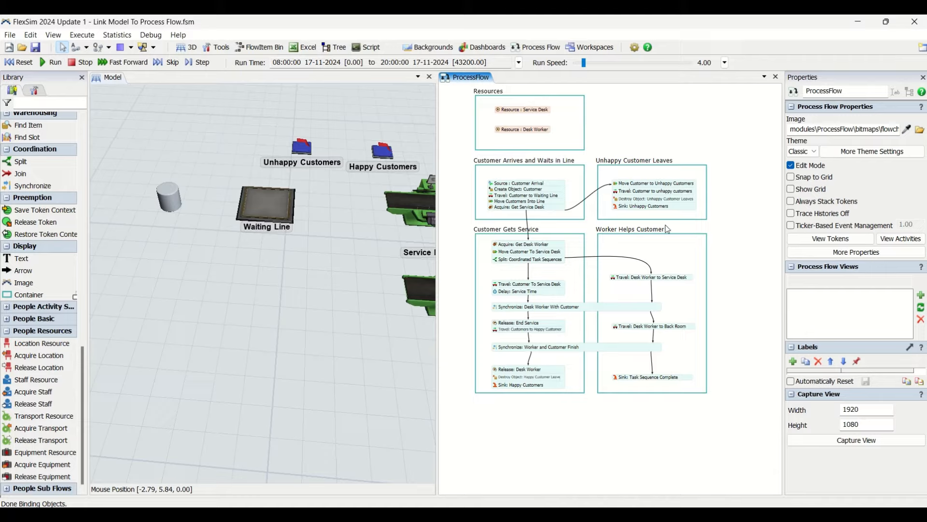
Set the resource reference of Acquire: Get Desk Worker to the Desk Worker resource in the process flow.
click(500, 253)
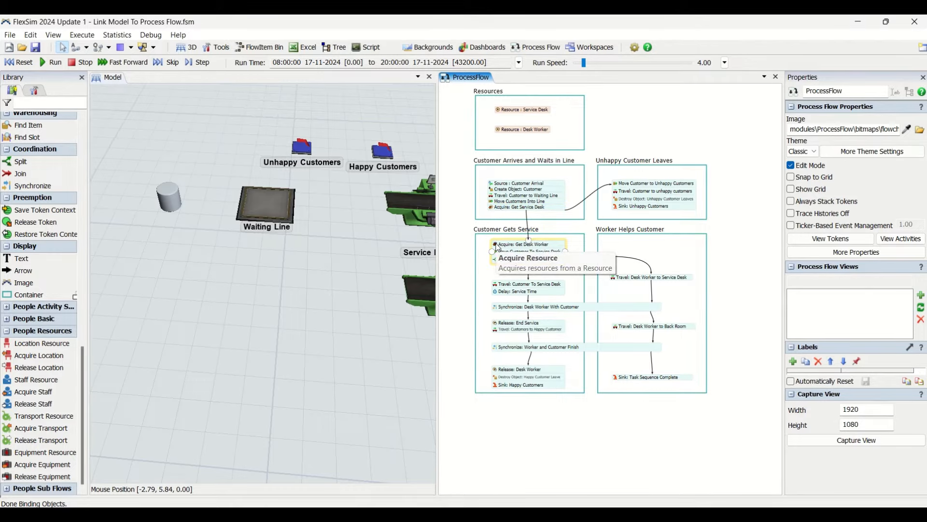
double_click(498, 248)
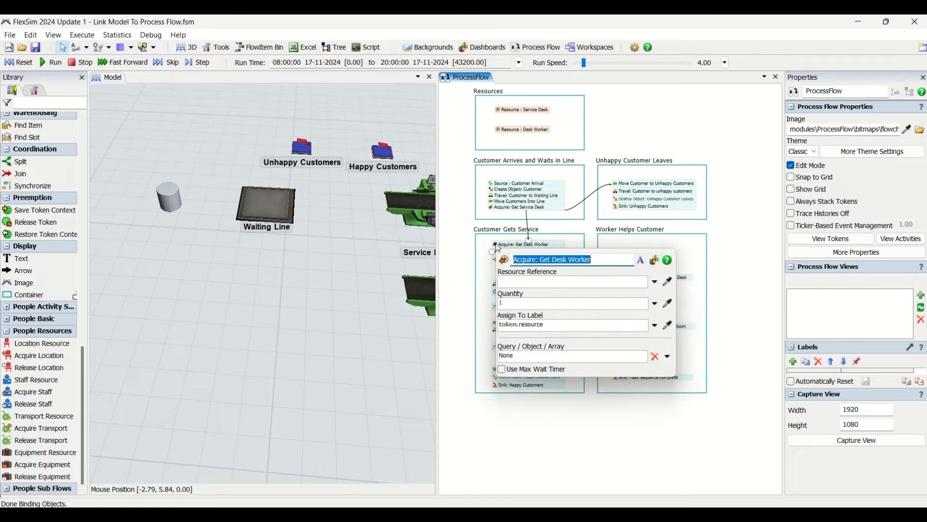
click(668, 282)
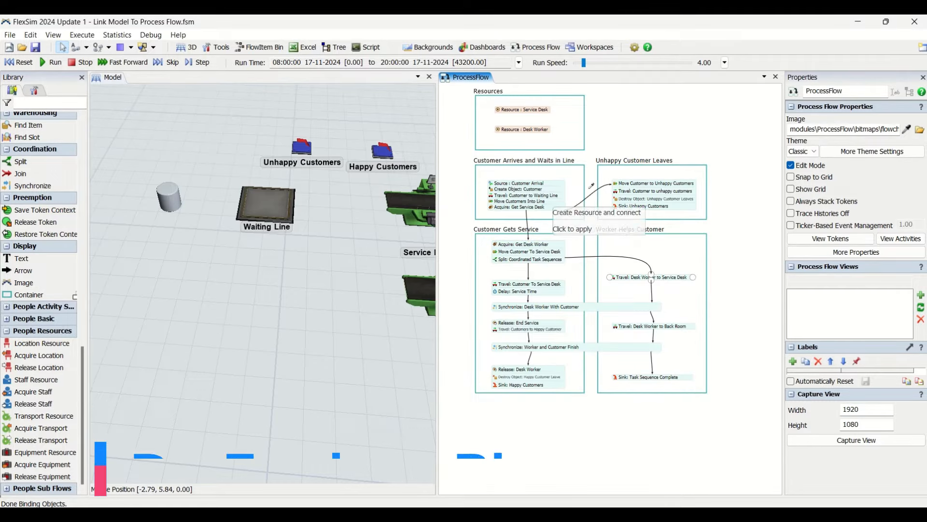
click(547, 130)
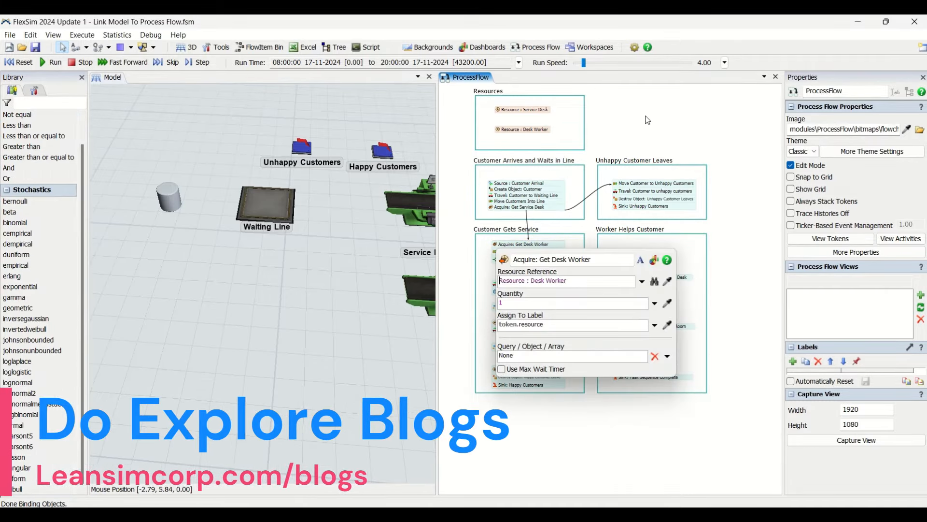
Assign the resource acquired by Acquire: Get Desk Worker to the label token.deskWorker.
double_click(535, 324)
text(deskWro)
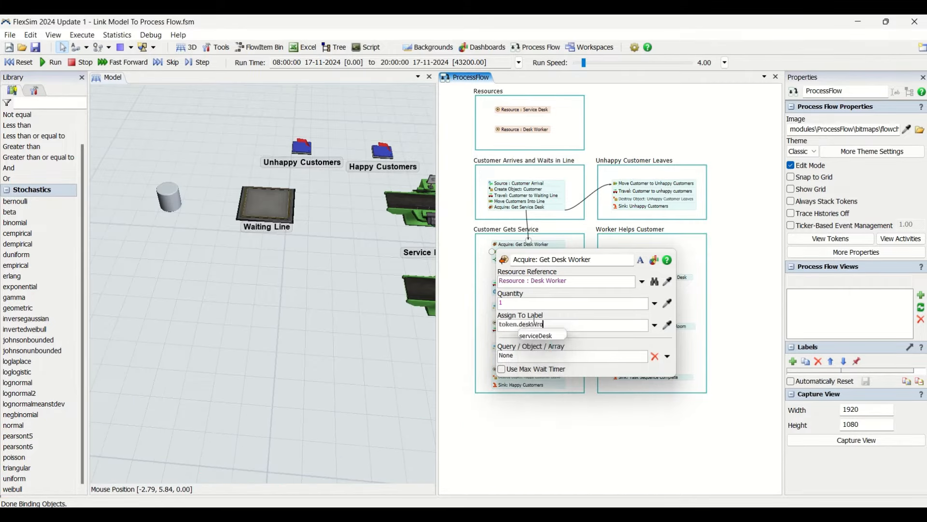
text(ker)
key(BackSpace)
key(BackSpace)
key(BackSpace)
key(BackSpace)
key(BackSpace)
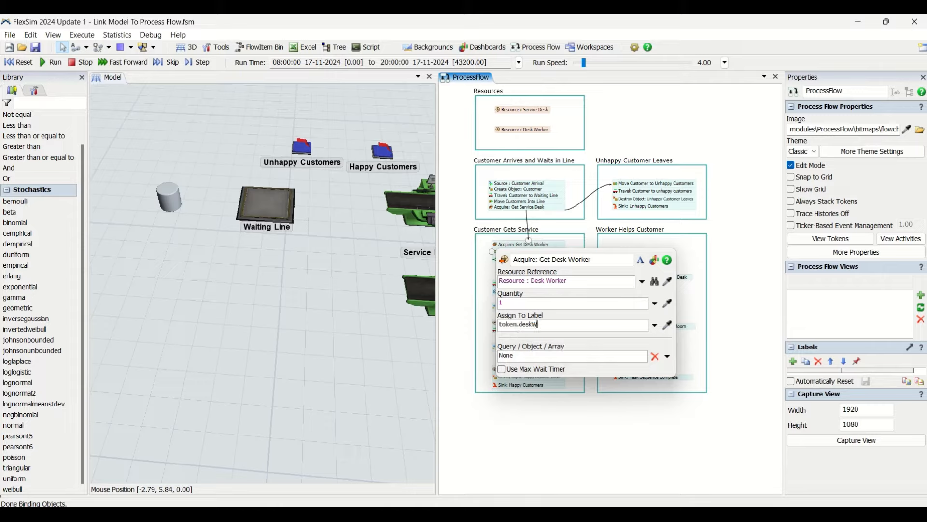
text(orker)
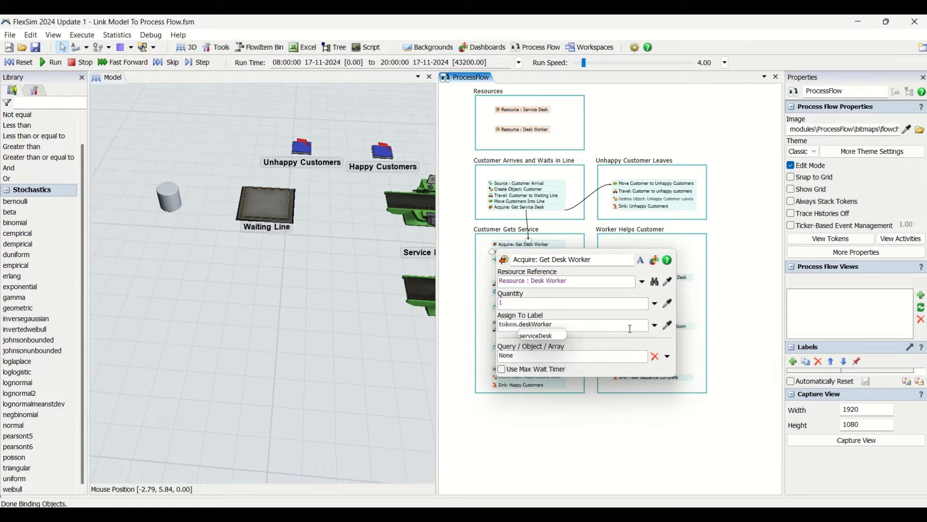
click(612, 294)
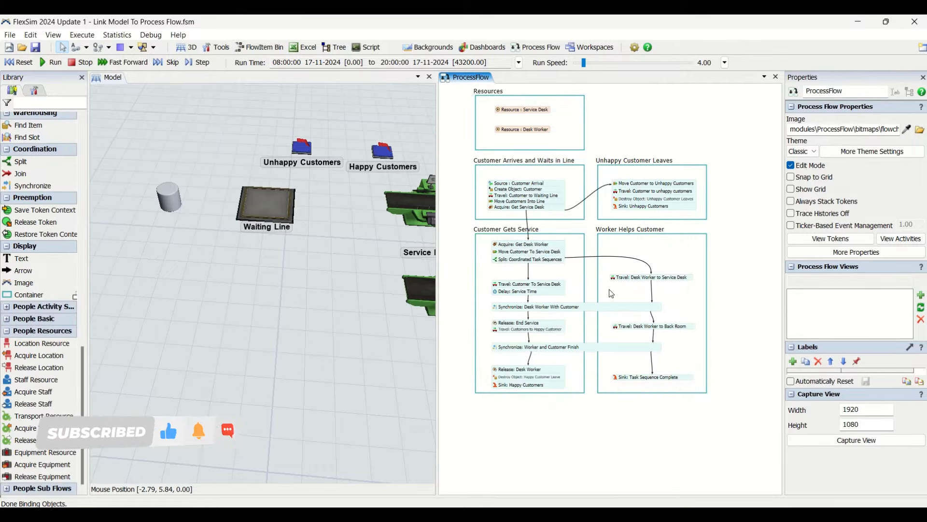
Set the object of the Move Customer To Service Desk activity to token.customer.
double_click(497, 252)
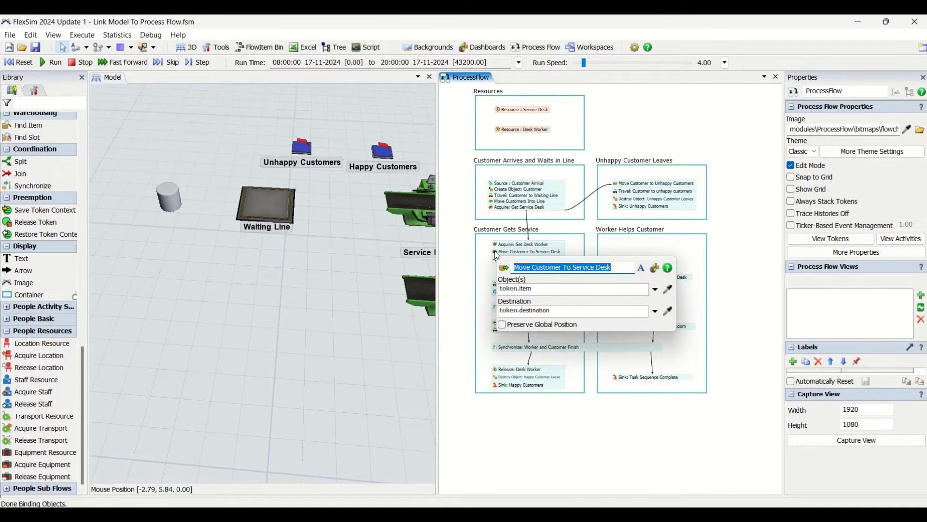
click(527, 290)
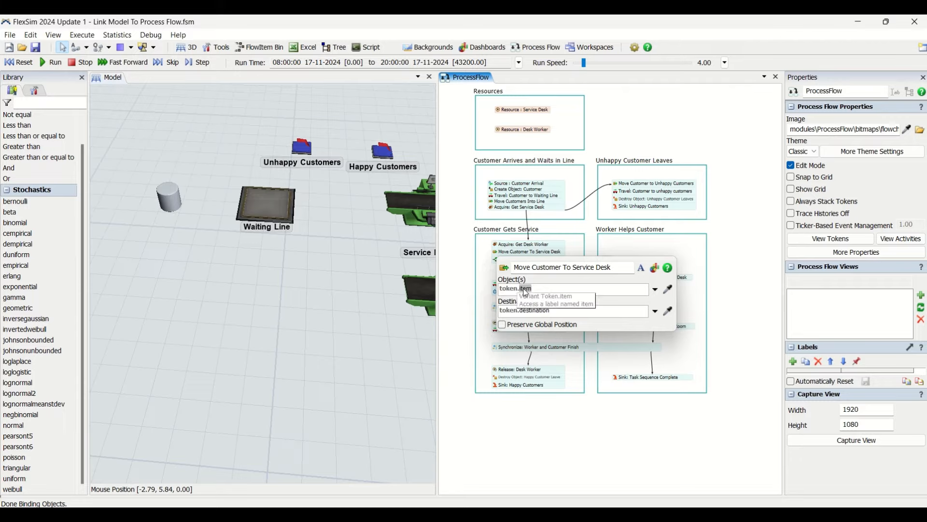
key(BackSpace)
key(BackSpace)
key(BackSpace)
key(BackSpace)
text(c)
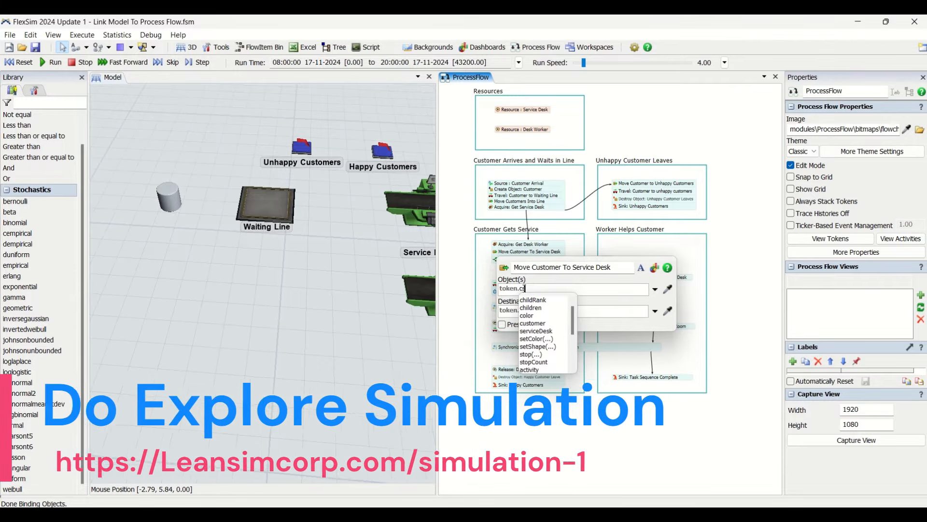
text(us)
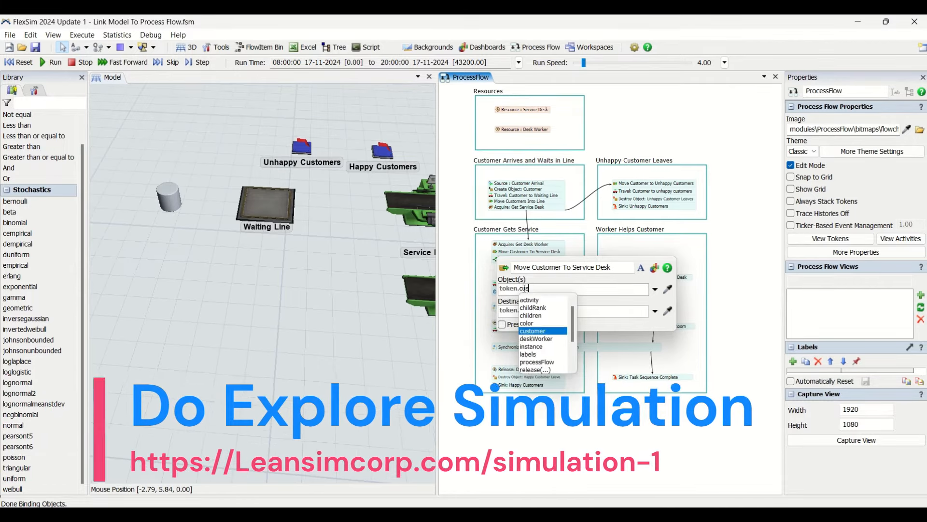
click(535, 330)
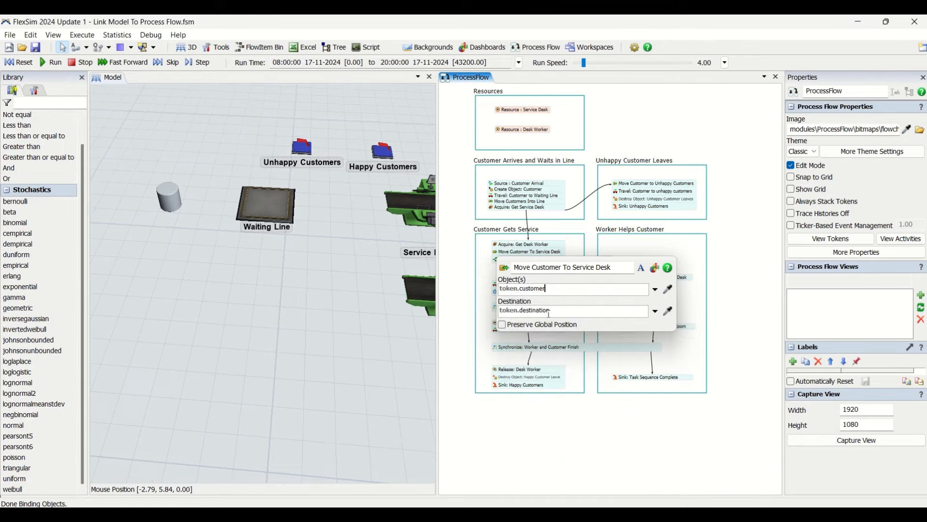
Enable Preserve Global Position for Move Customer To Service Desk and set its destination to model().
click(502, 324)
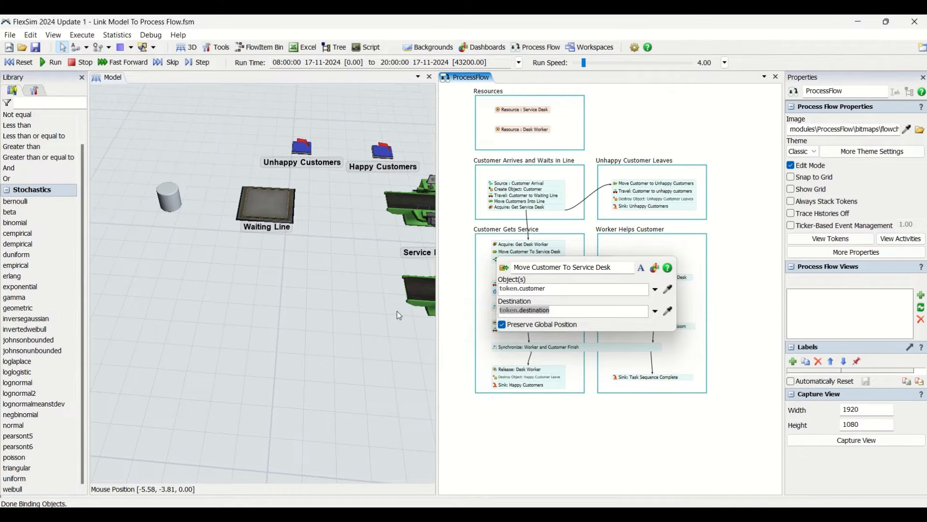
text(model())
click(724, 233)
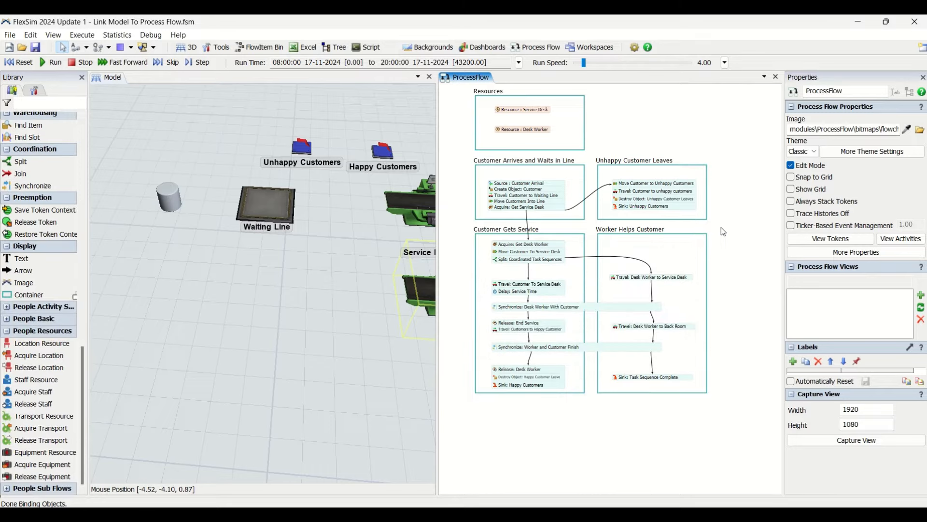
Disable Copy Labels to Tokens on Create for Split: Coordinated Task Sequences and choose its Create As token type.
double_click(496, 261)
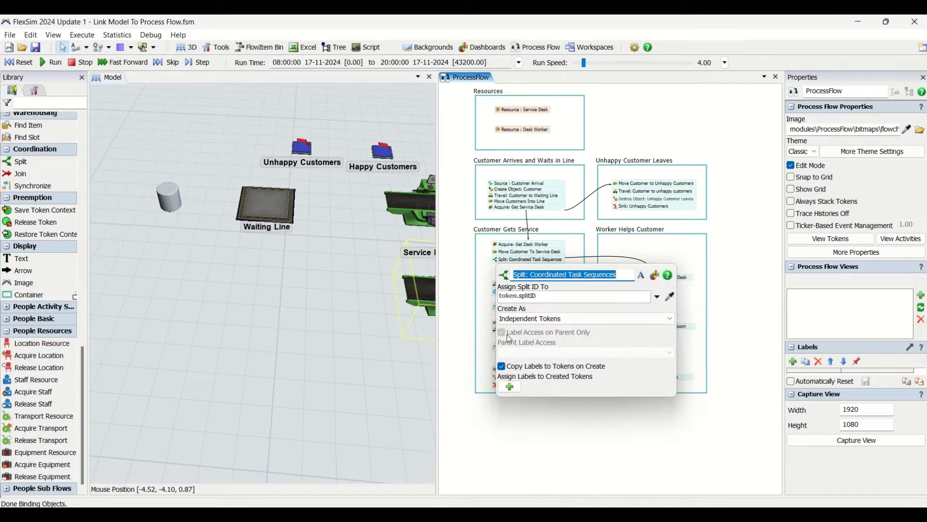
click(501, 368)
click(502, 369)
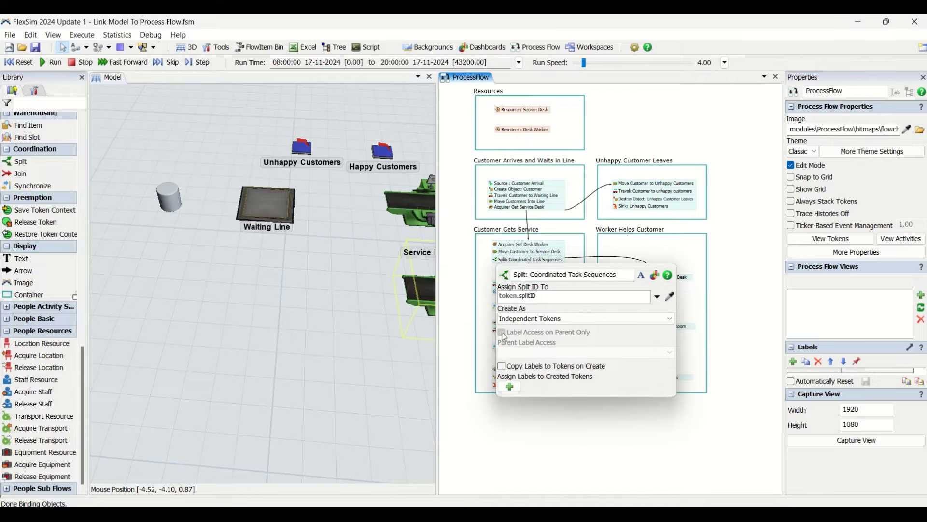
click(531, 322)
click(534, 338)
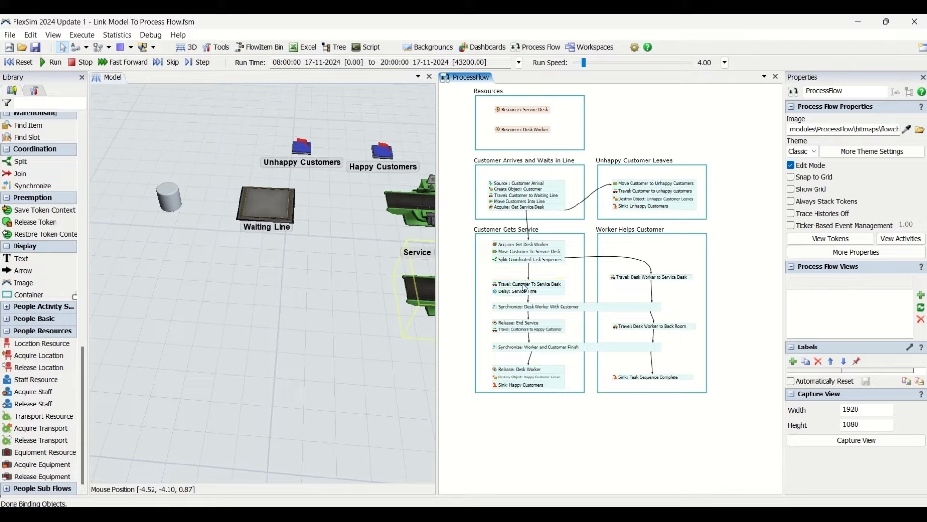
Set the executer of Travel: Desk Worker to Service Desk to token.deskWorker and its destination to token.serviceDesk.
double_click(614, 279)
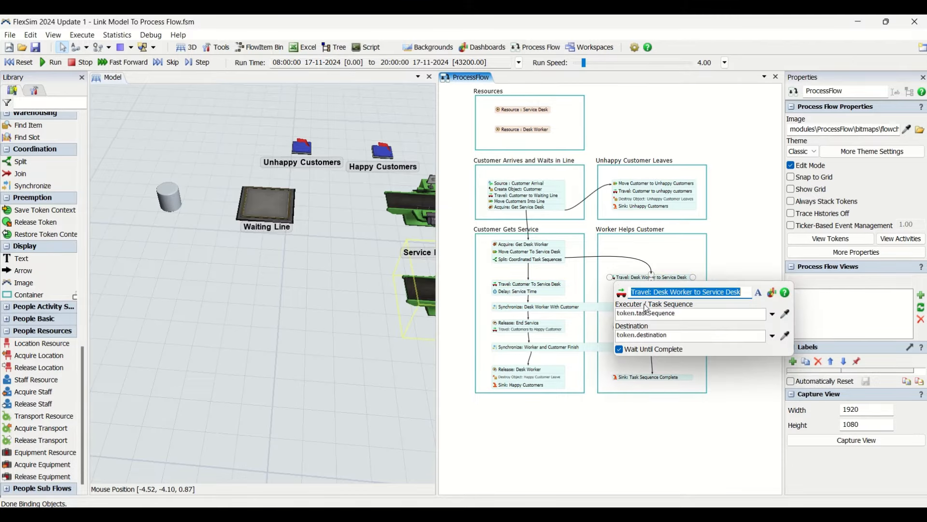
click(655, 314)
text(des)
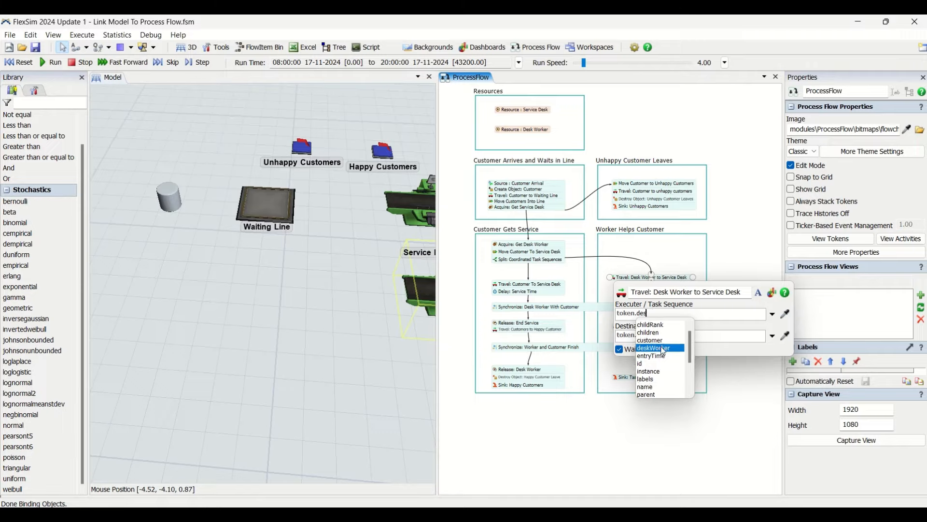
click(665, 349)
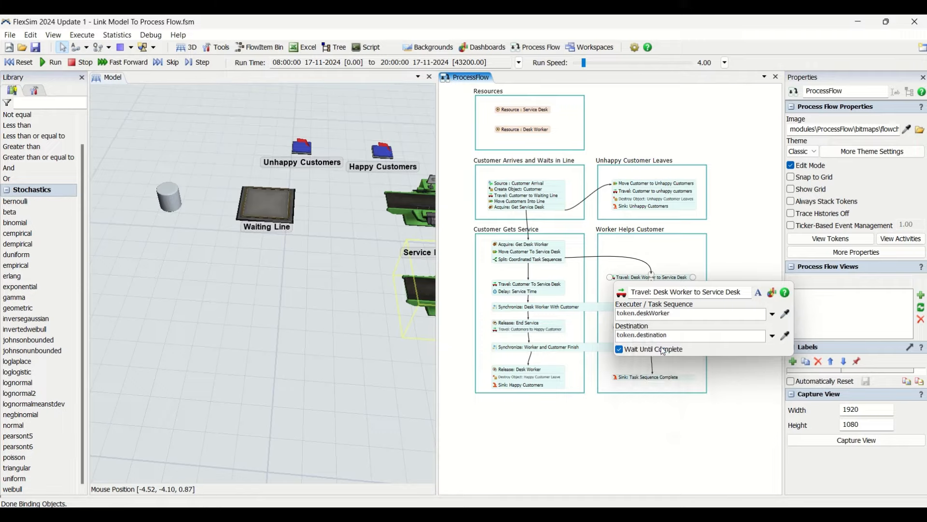
double_click(662, 335)
text(ser)
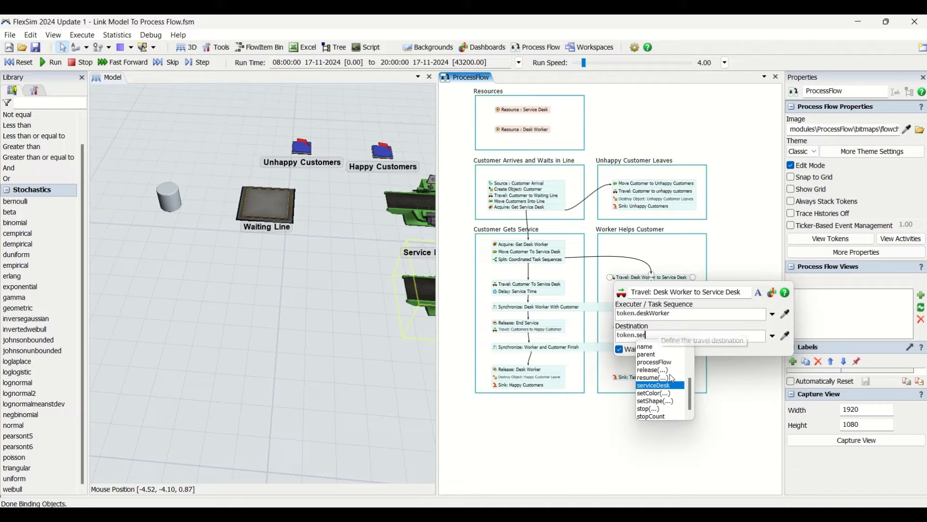
click(674, 390)
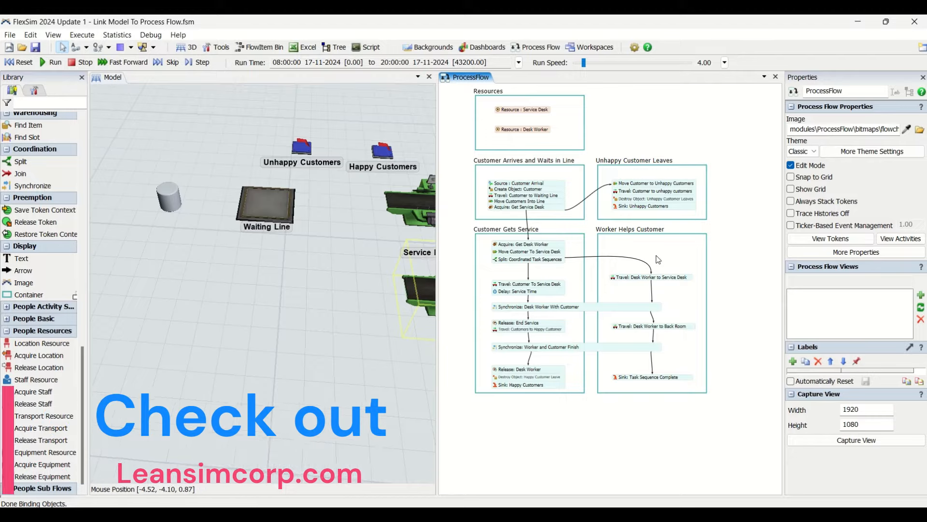
Set the executer of Travel: Customer To Service Desk to token.customer and its destination to token.serviceDesk.
double_click(498, 289)
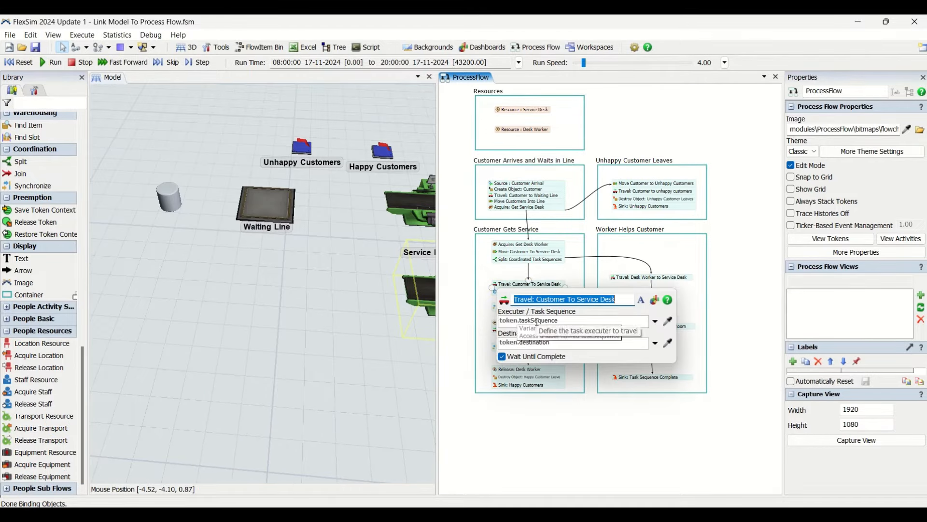
double_click(540, 324)
text(customer)
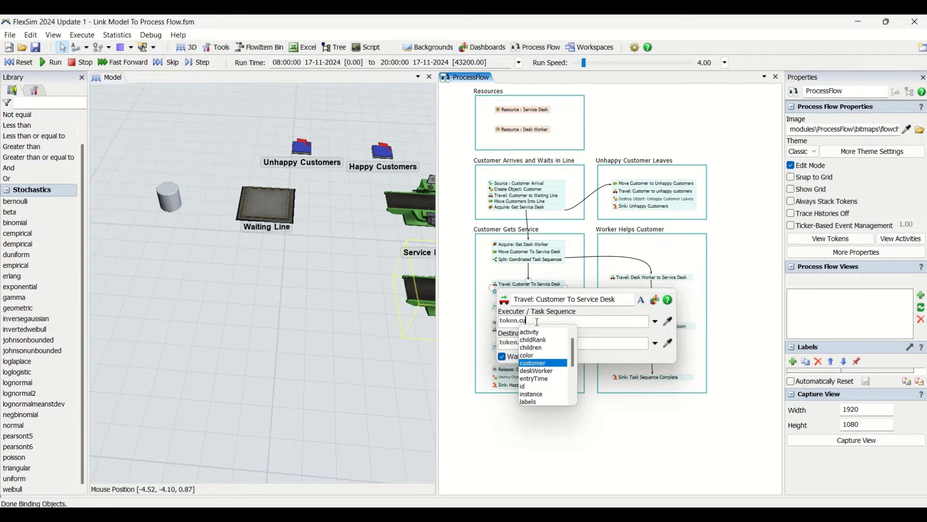
double_click(541, 362)
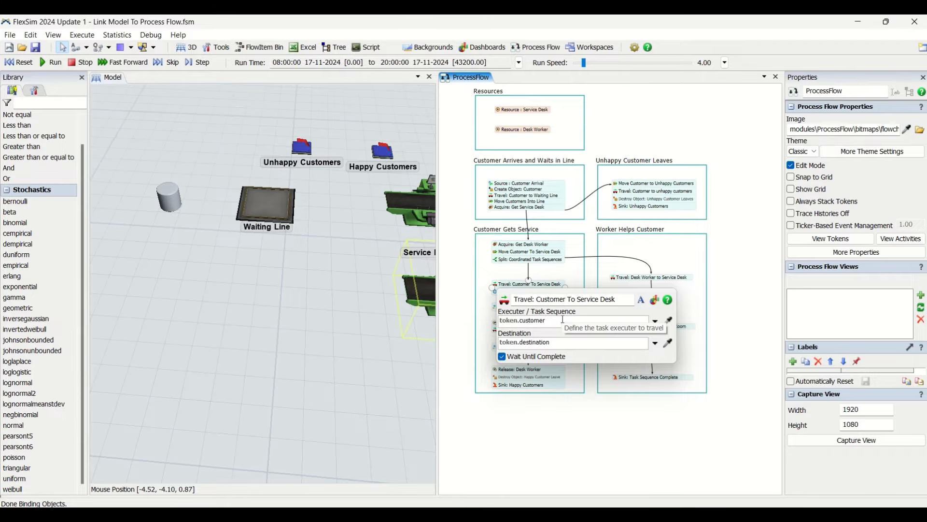
double_click(539, 345)
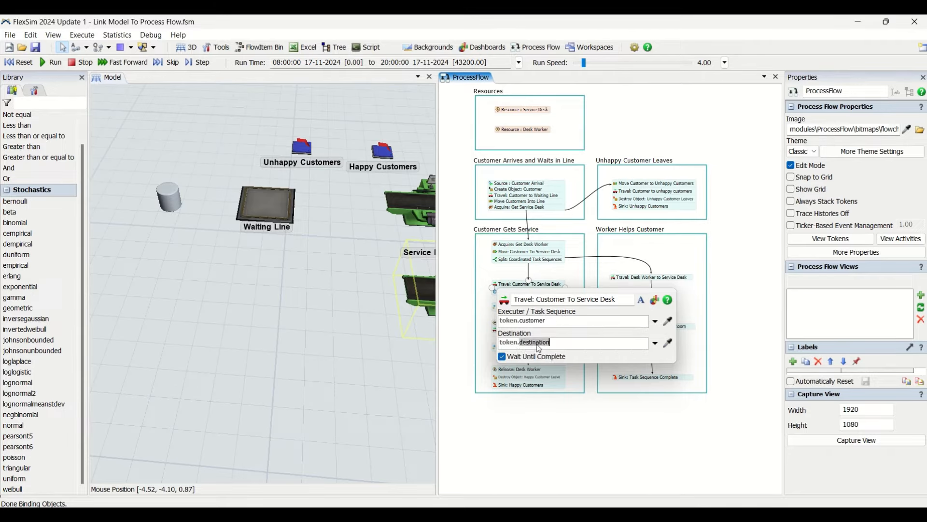
text(ser)
key(Return)
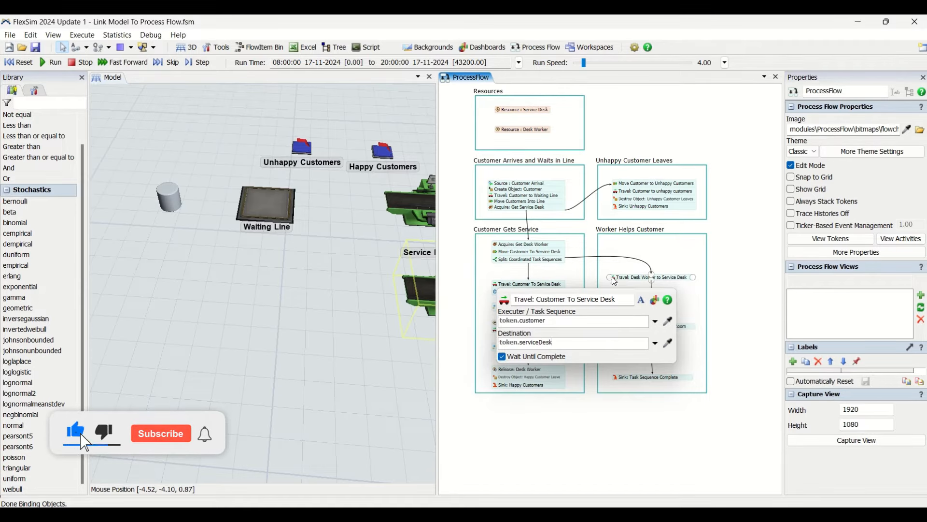
Check the settings of Travel: Desk Worker to Service Desk and the delay time of Delay: Service Time.
click(624, 278)
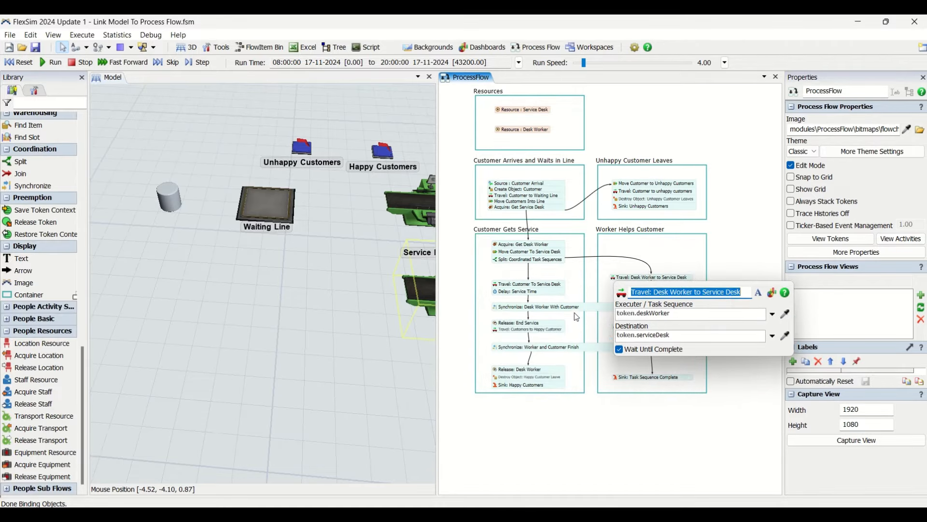
click(495, 293)
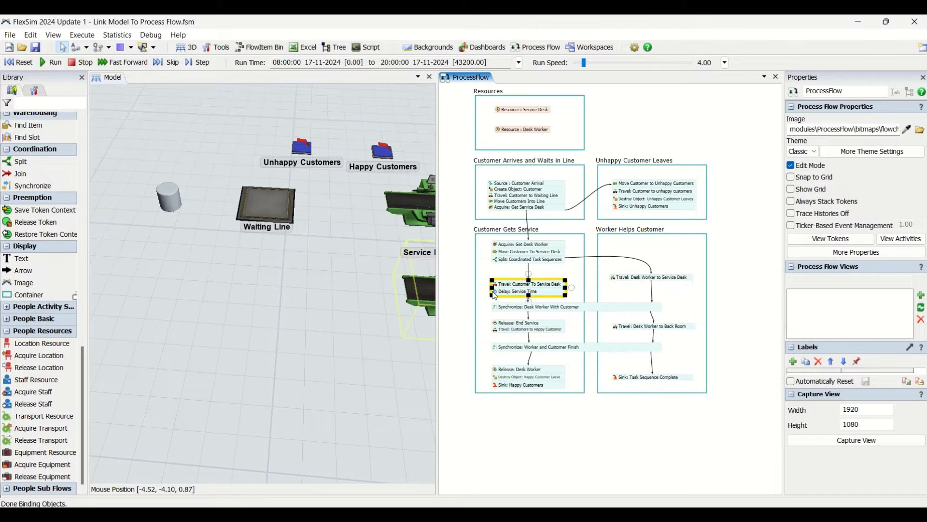
click(496, 291)
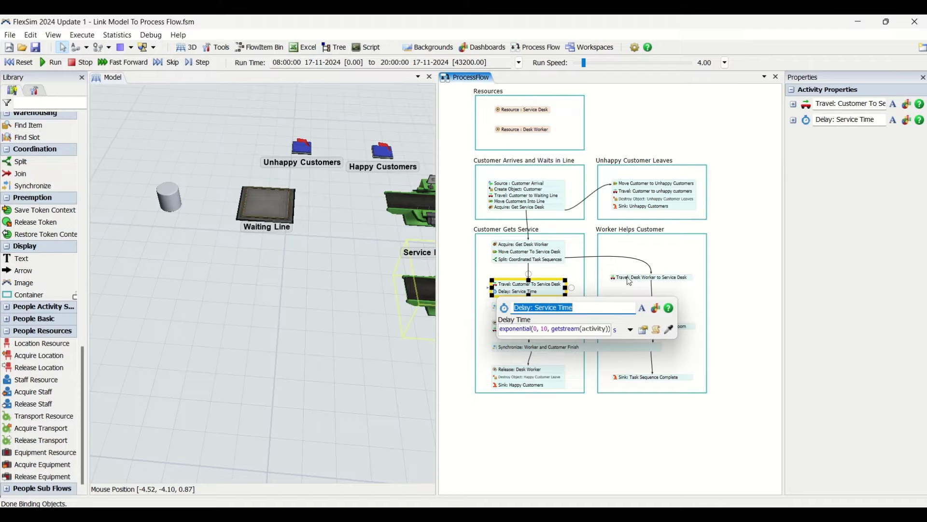
click(680, 273)
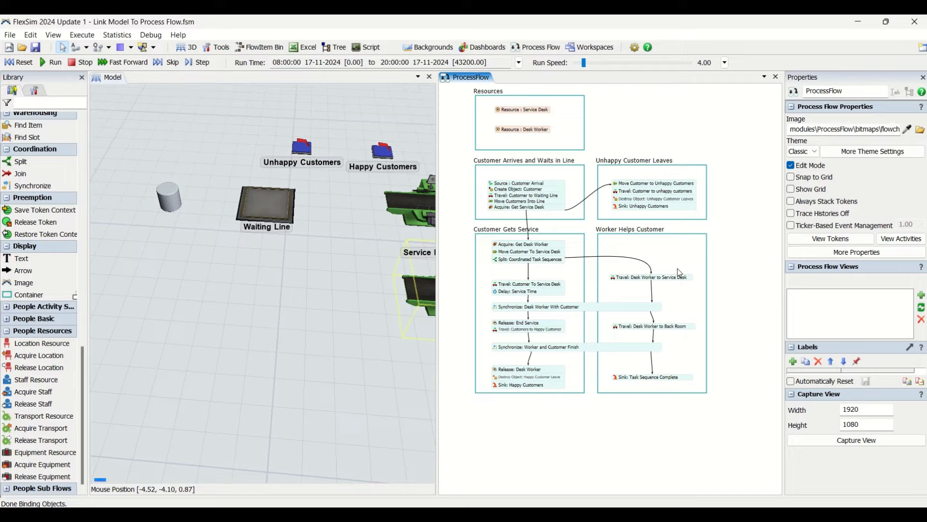
Set the executer of Travel: Desk Worker to Back Room to token.deskWorker.
click(616, 328)
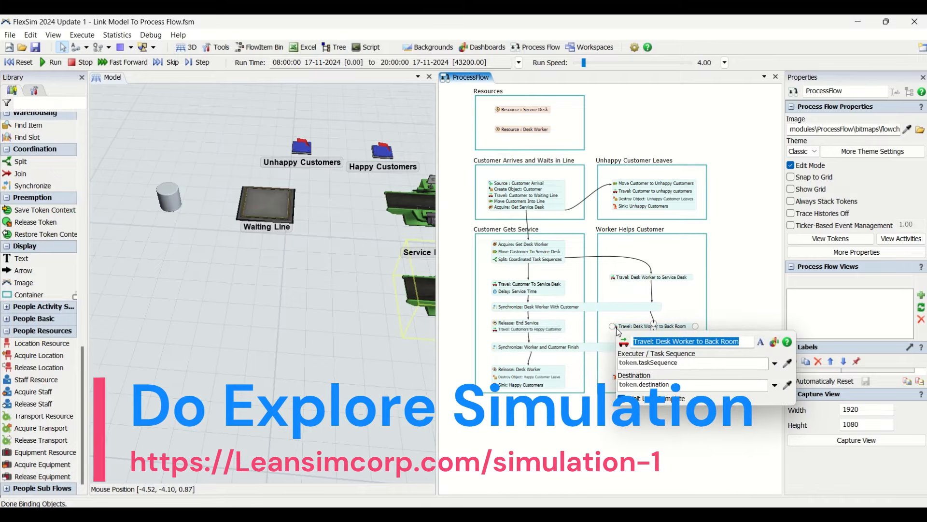
double_click(654, 363)
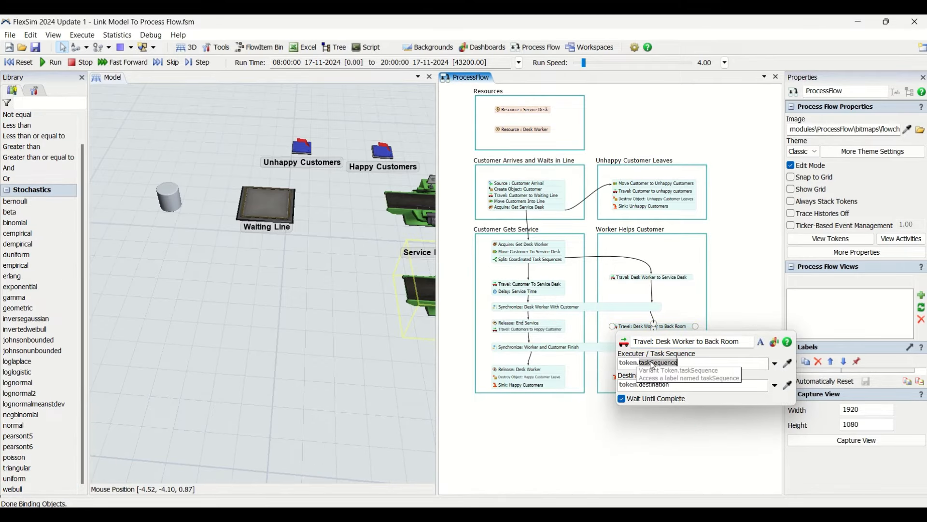
text(deskWorker)
scroll(662, 402, down, 1)
double_click(662, 399)
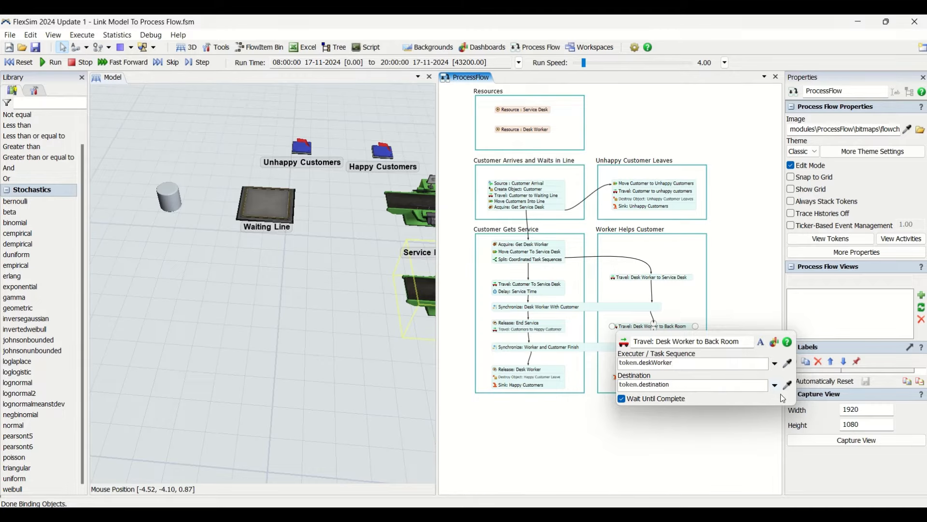
Sample the beige floor area beside the desk workers in the 3D model as the destination of Travel: Desk Worker to Back Room.
click(267, 323)
scroll(176, 315, down, 4)
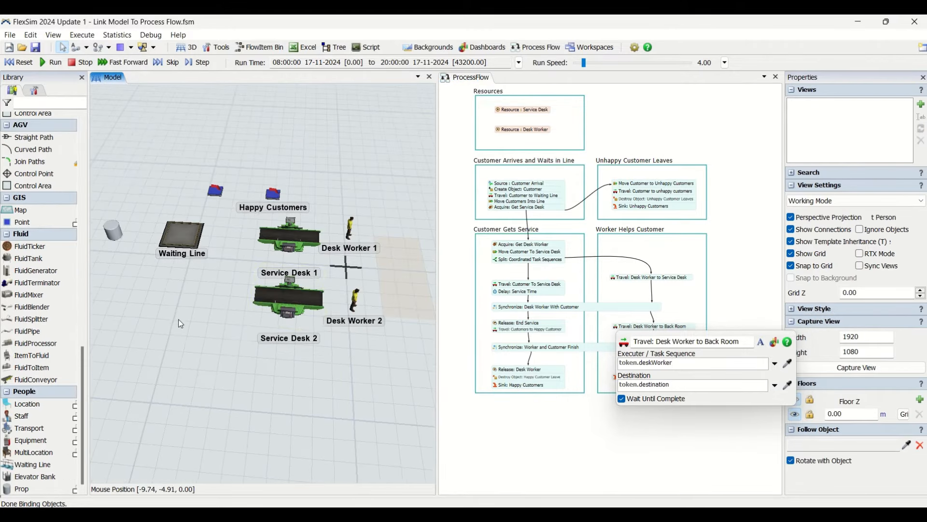
click(787, 385)
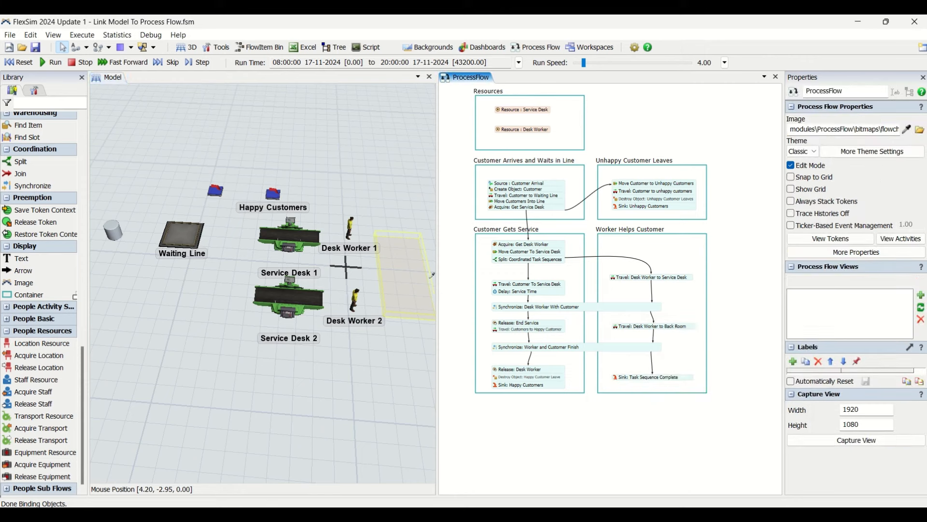
click(410, 272)
click(436, 282)
click(690, 450)
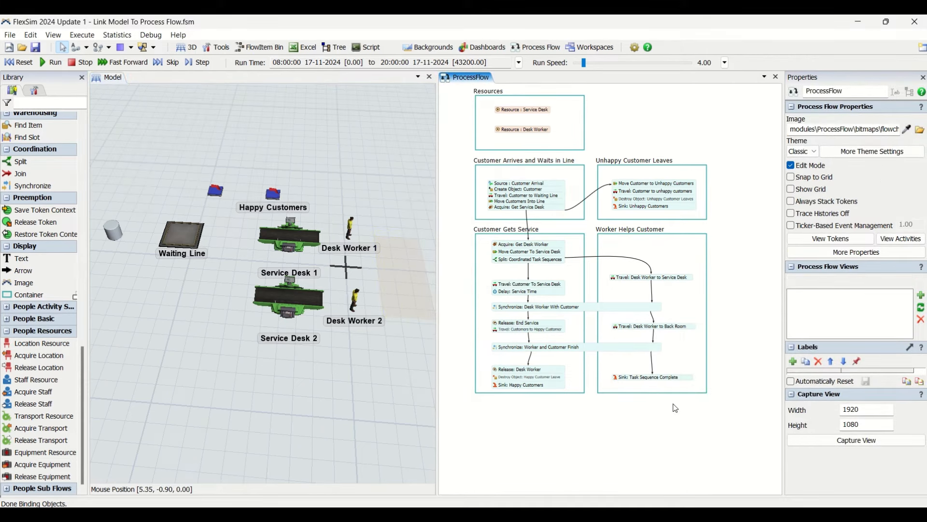
click(496, 310)
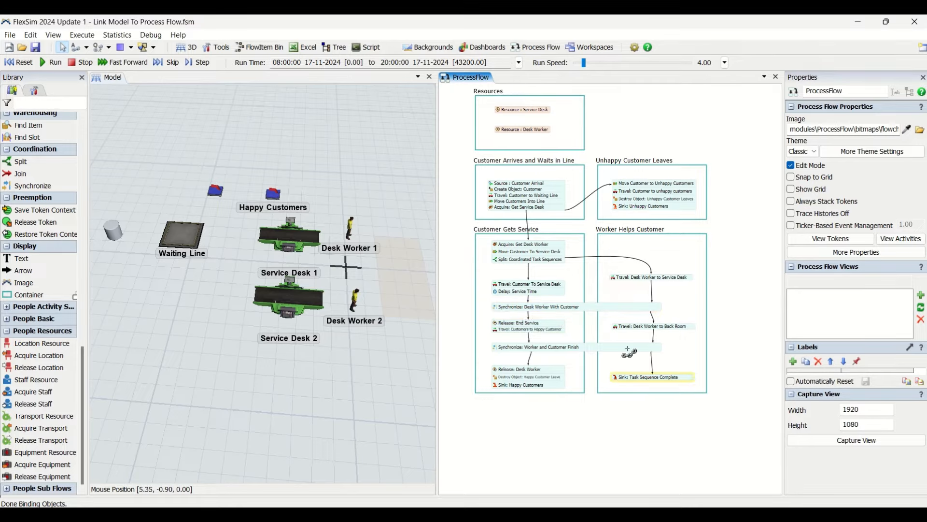
click(640, 326)
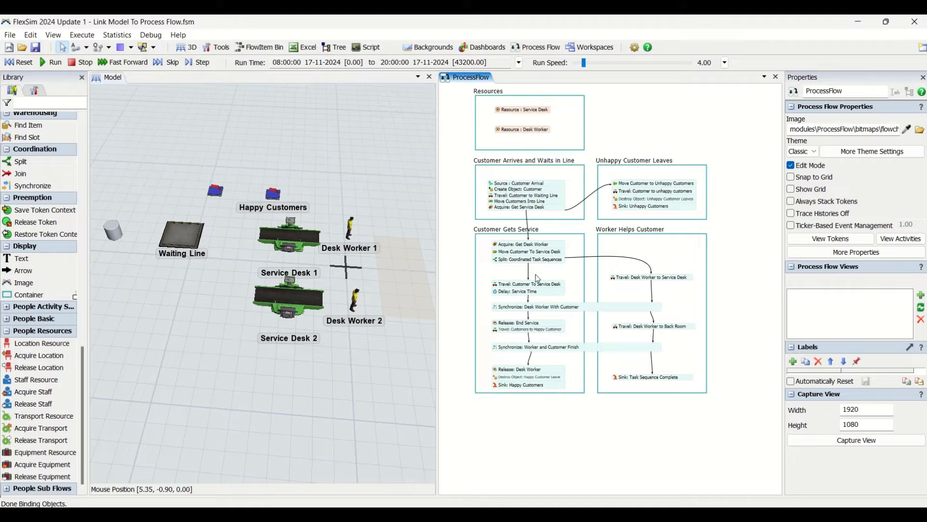
click(525, 235)
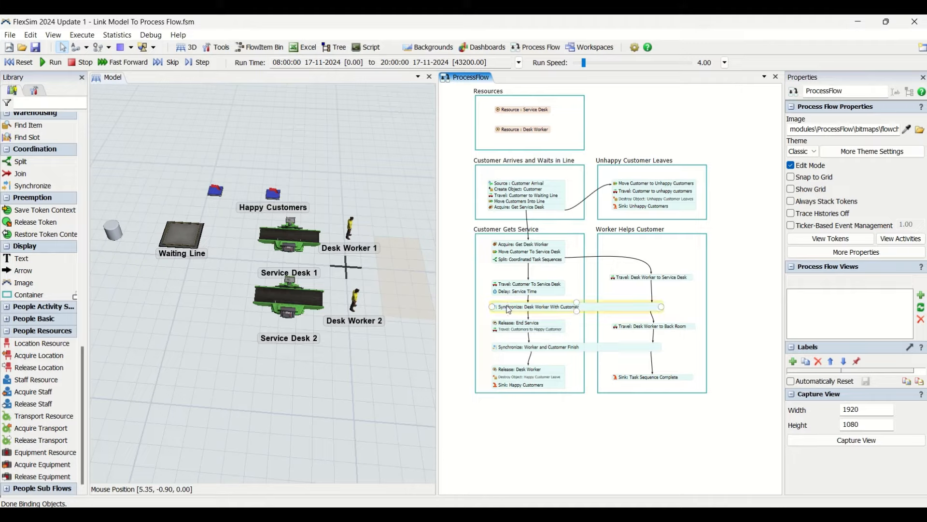
Set the label of the resources released by Release: End Service to token.serviceDesk.
click(499, 330)
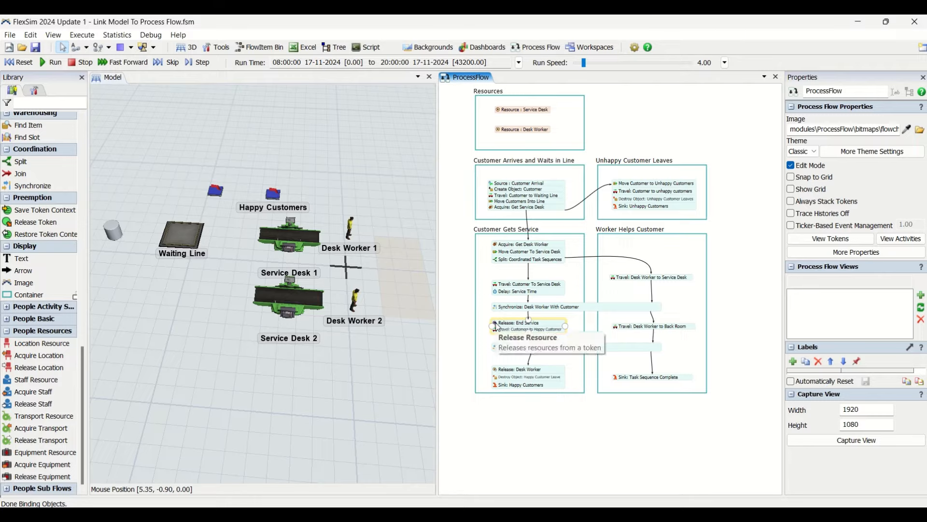
double_click(497, 328)
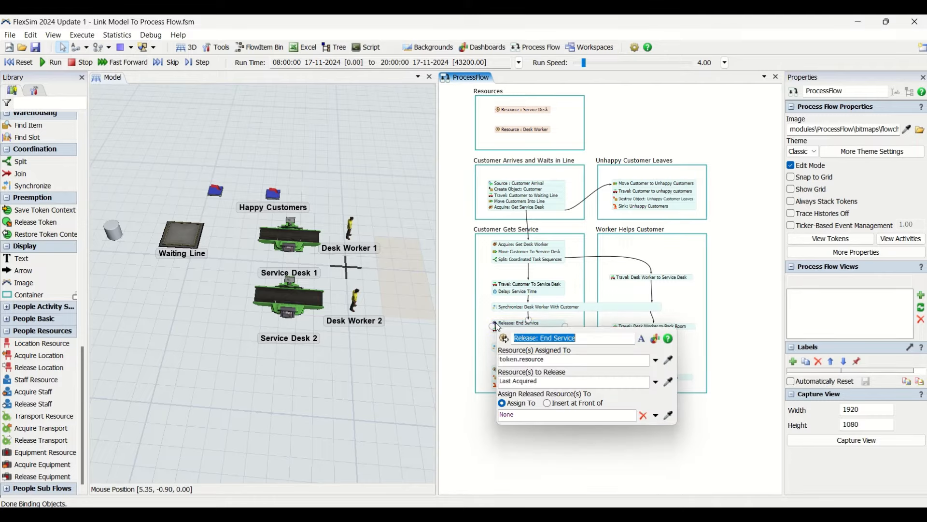
double_click(532, 360)
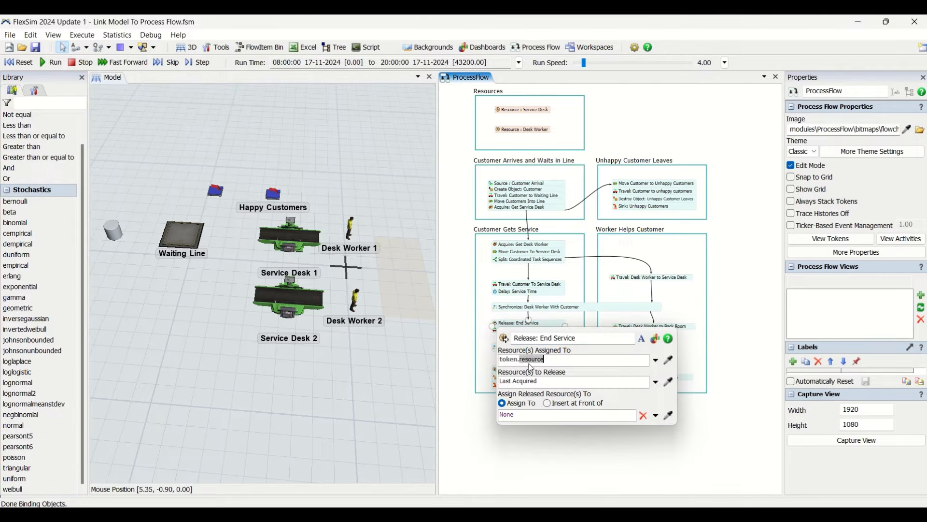
text(se)
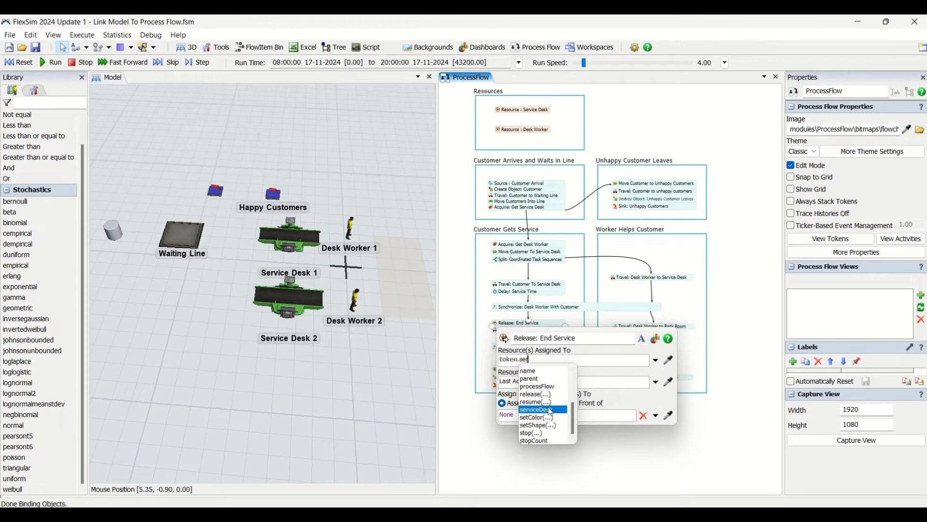
click(552, 411)
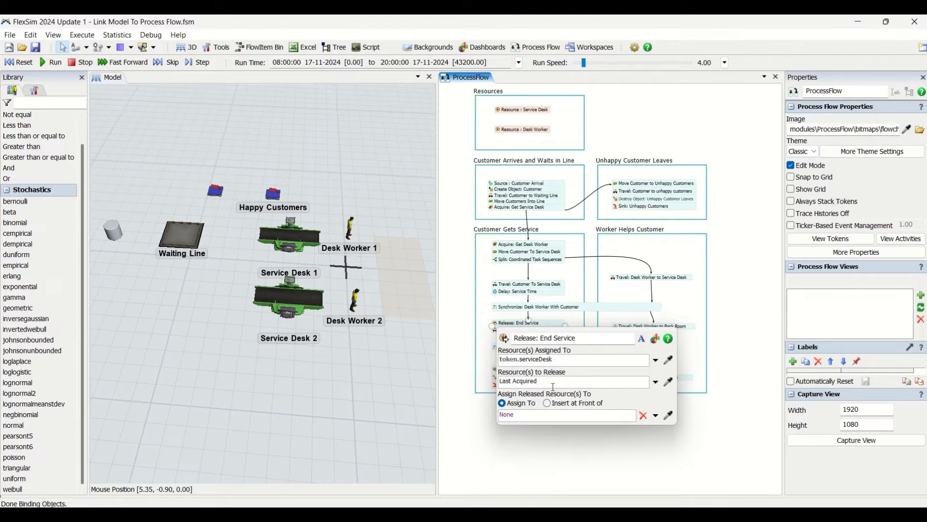
click(574, 320)
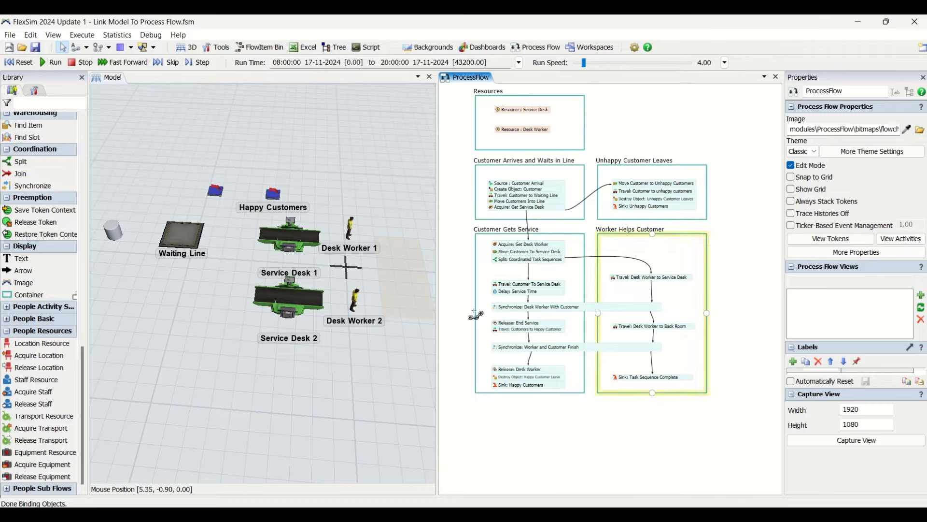
Replace the exponential delay time of Delay: Service Time with a fixed 400 seconds.
click(504, 294)
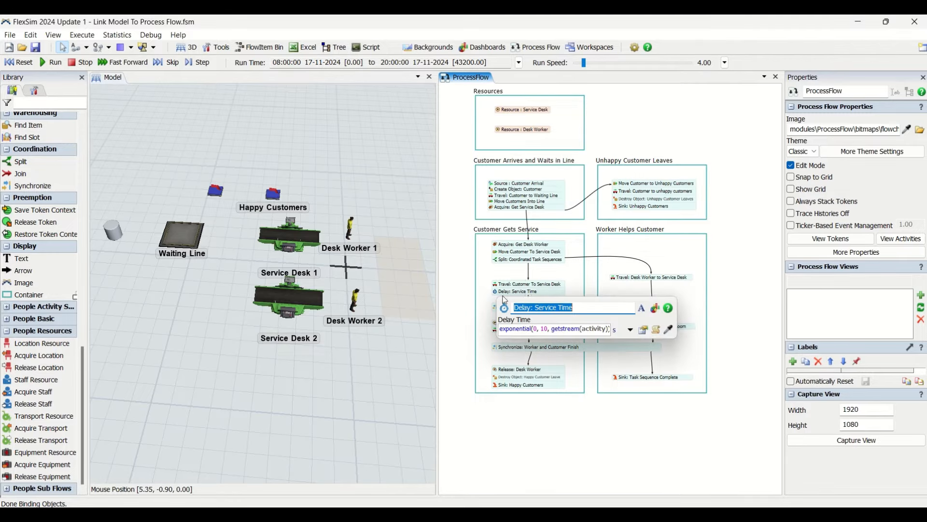
click(551, 329)
key(ctrl+a)
key(Left)
key(Insert)
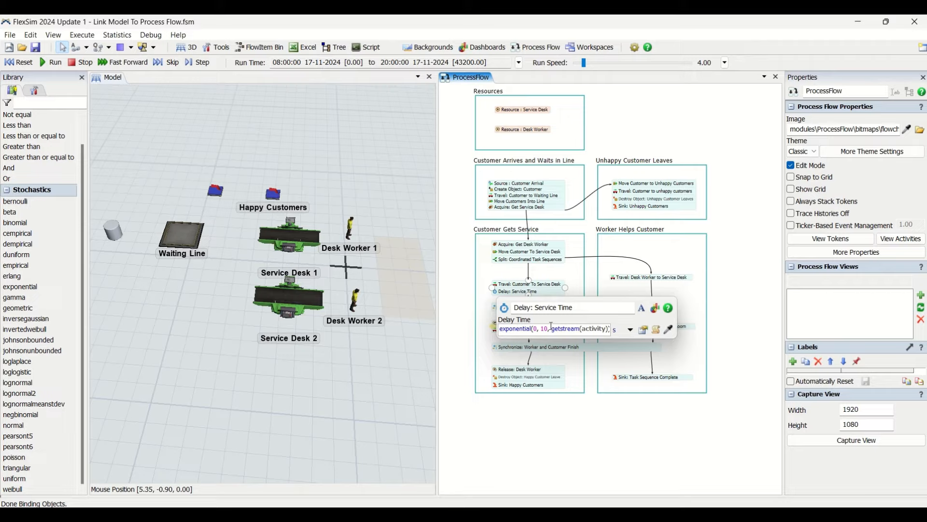
key(ctrl+a)
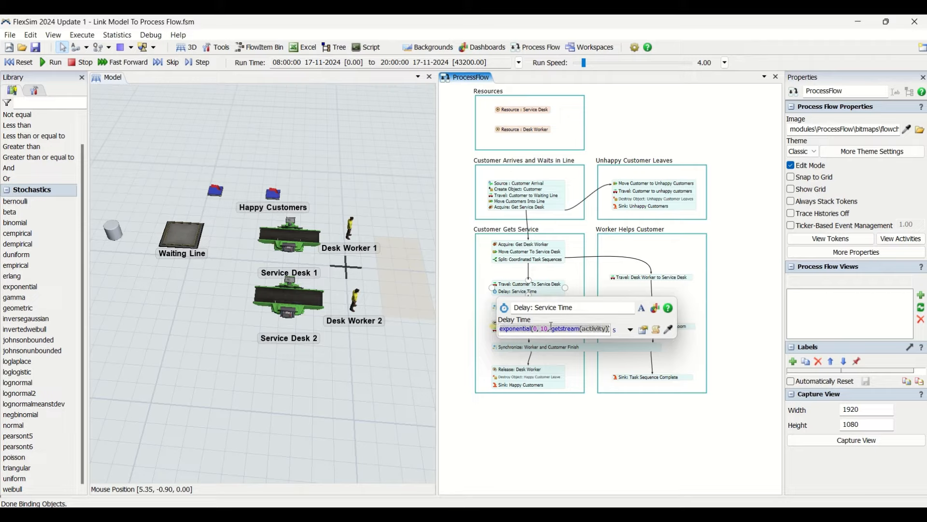
key(Delete)
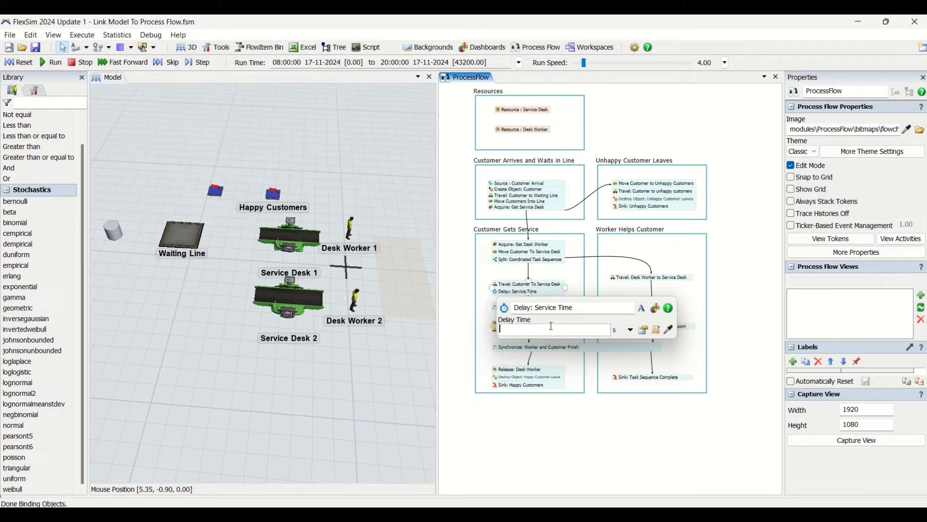
click(578, 264)
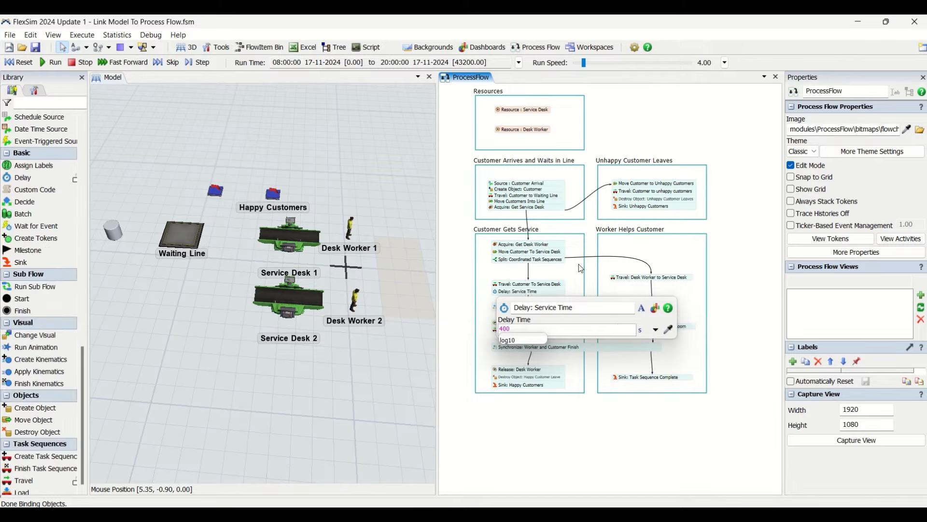
click(560, 331)
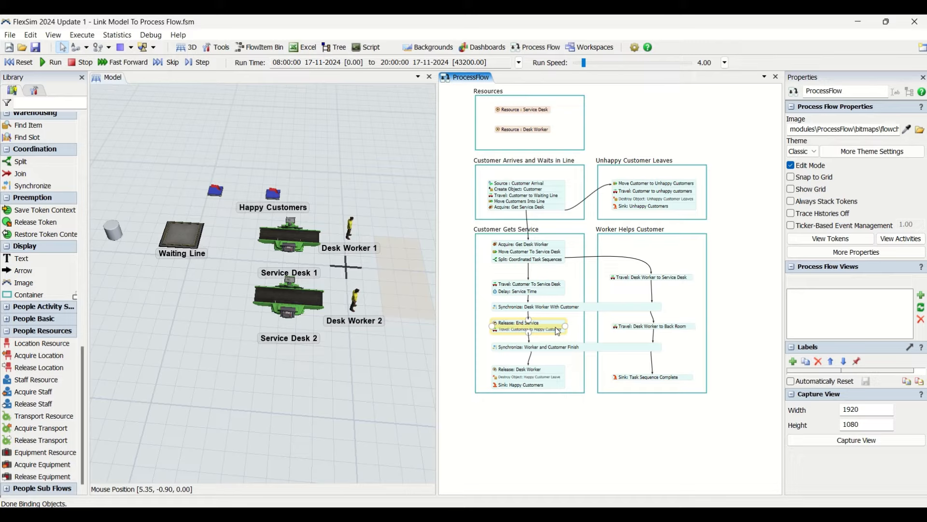
Set the label of the resources released by Release: Desk Worker to token.deskWorker.
click(499, 376)
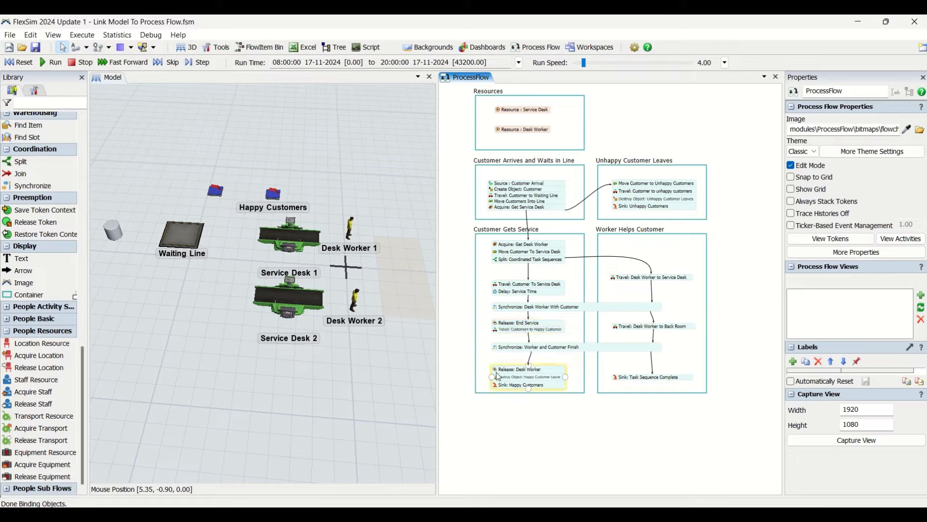
double_click(499, 376)
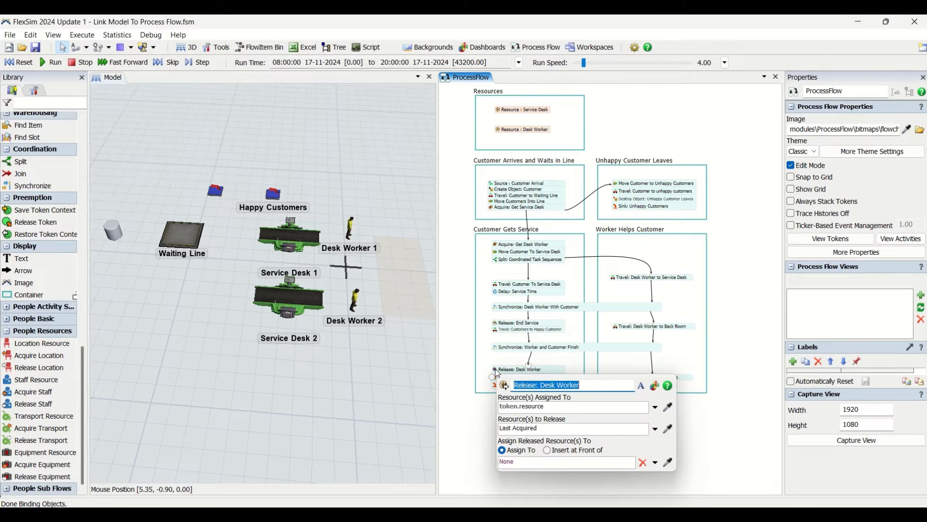
double_click(535, 407)
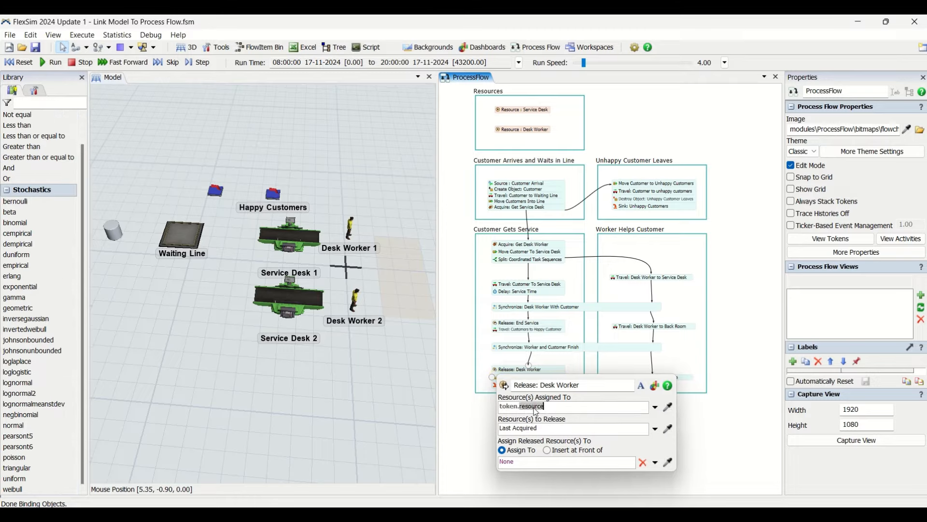
text(des)
click(550, 443)
click(570, 369)
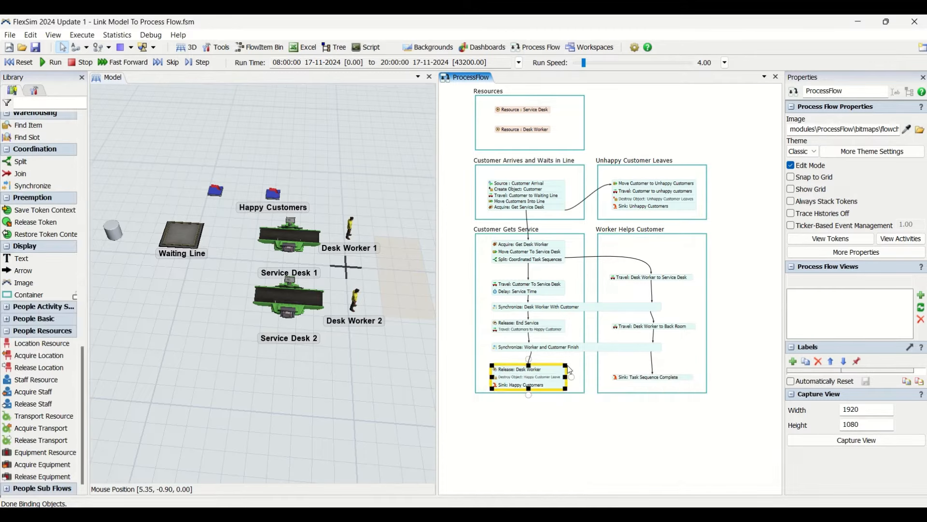
Set the executer of Travel: Customers to Happy Customer to token.customer and sample the Happy Customers object in the 3D model as its destination.
click(498, 333)
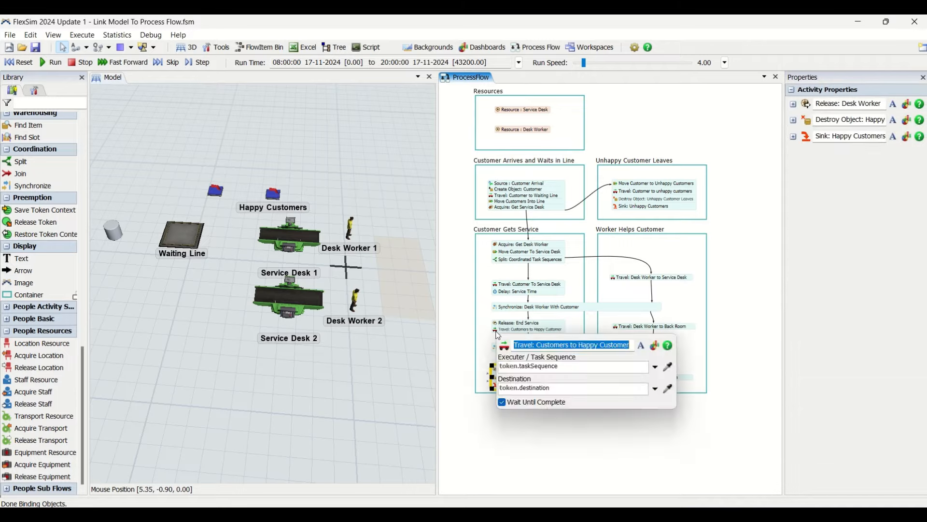
double_click(535, 367)
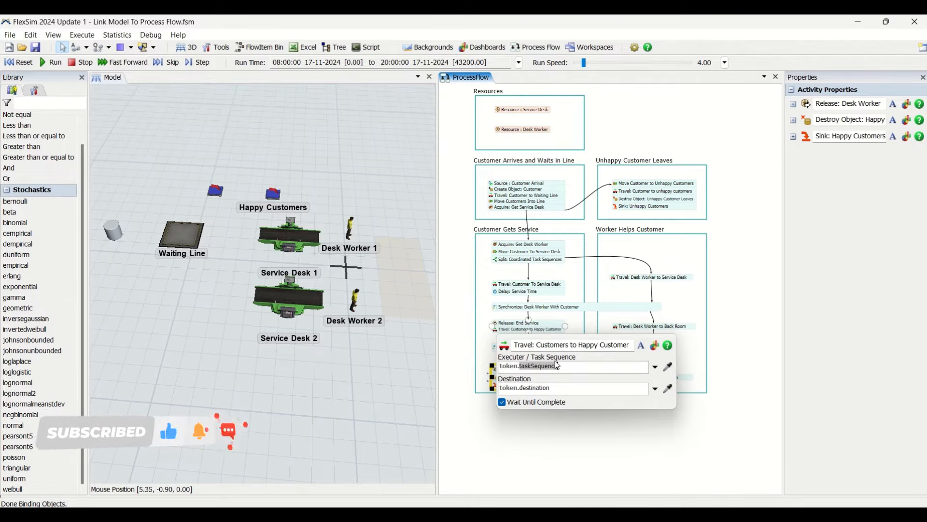
text(cu)
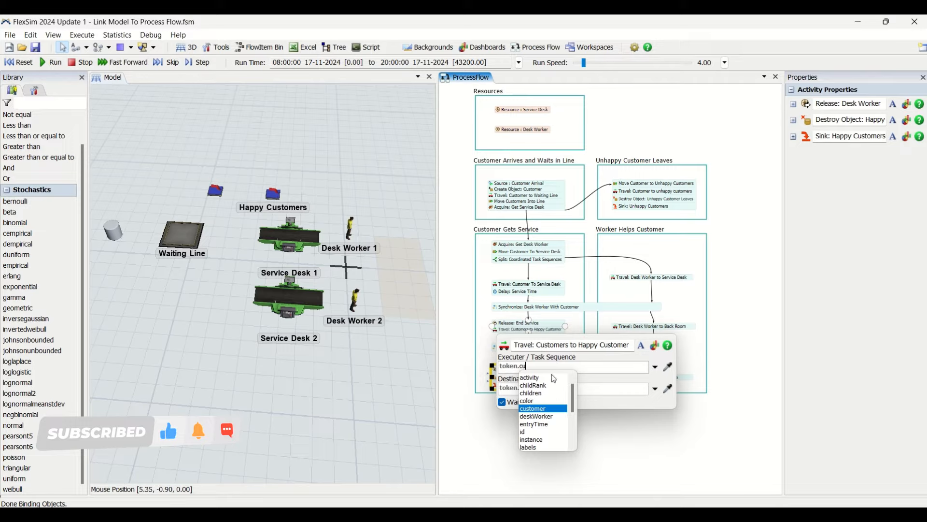
click(540, 411)
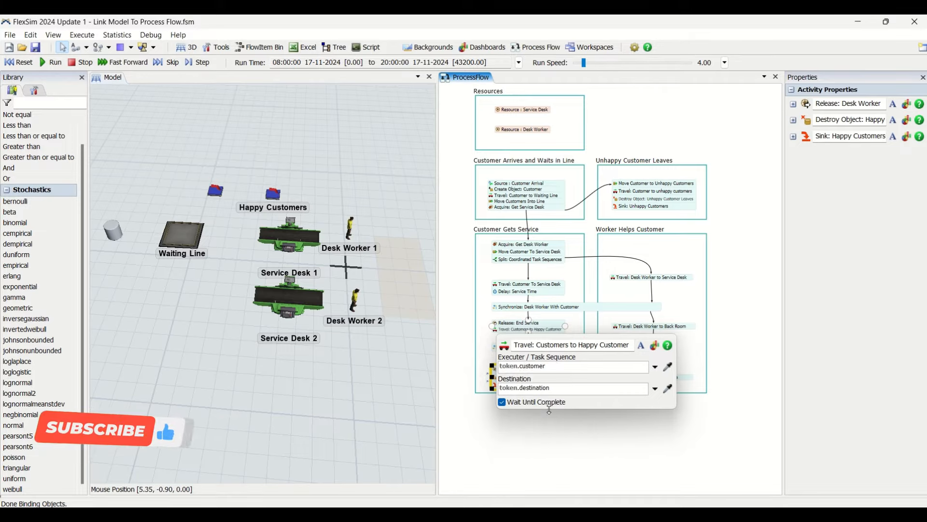
click(668, 387)
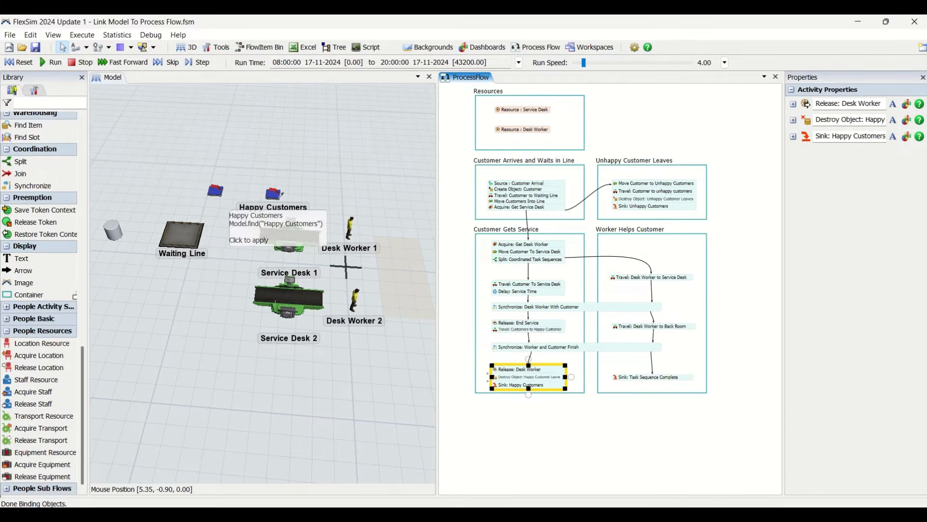
click(292, 198)
click(302, 203)
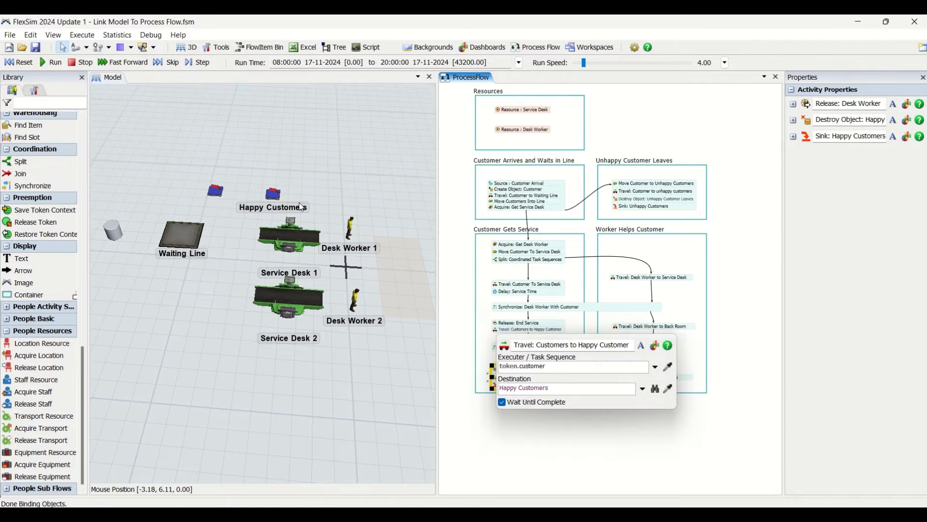
click(555, 450)
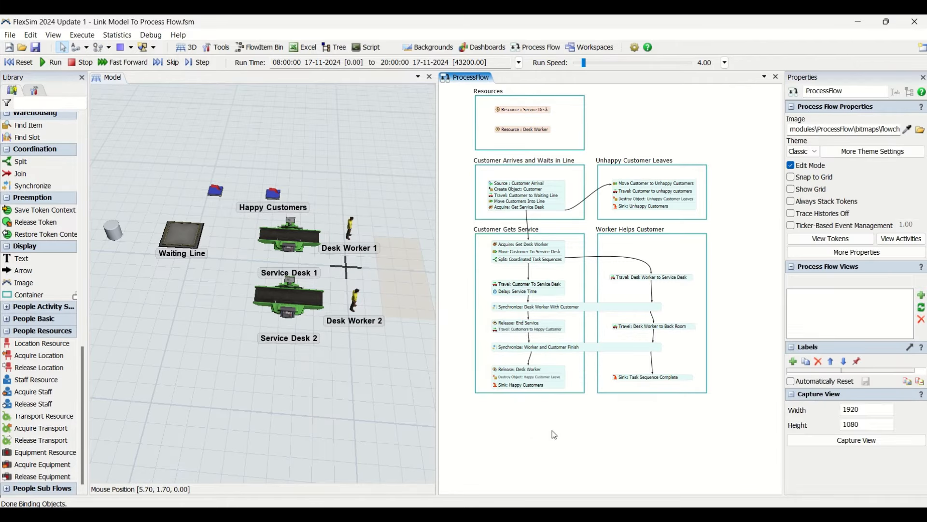
double_click(614, 193)
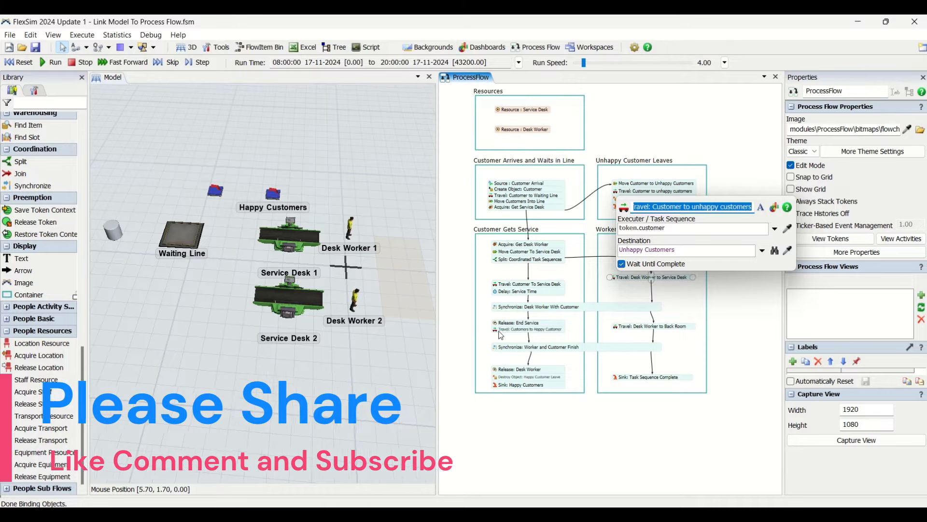
double_click(530, 329)
click(548, 449)
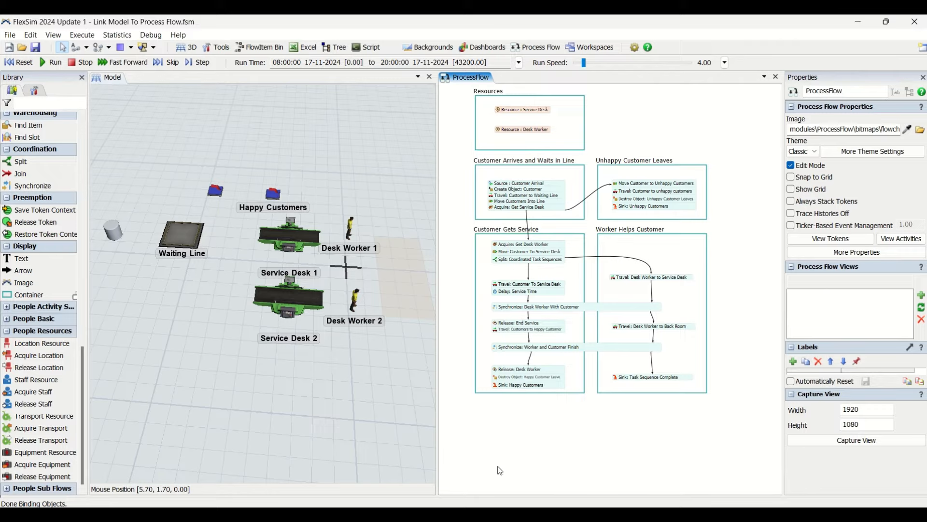
Set the object destroyed by Destroy Object: Happy Customer Leave to token.customer.
double_click(498, 378)
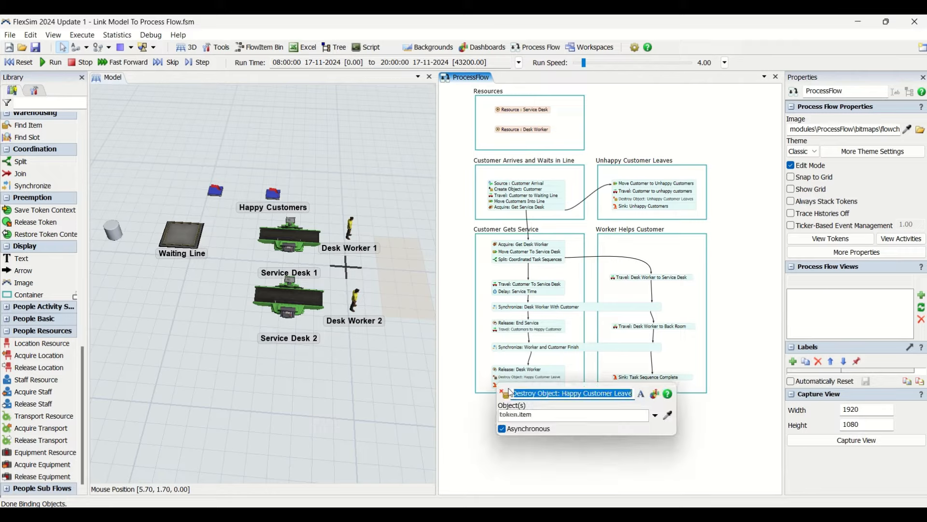
click(527, 417)
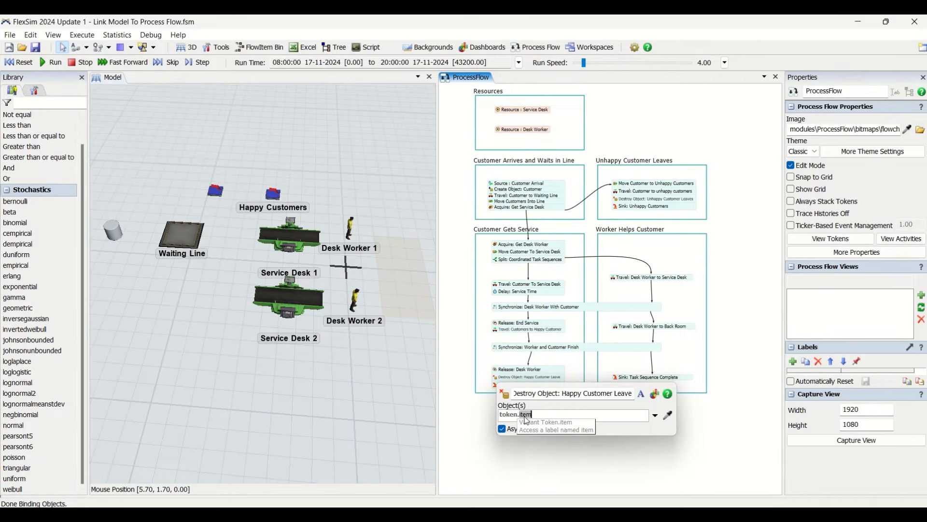
text(cu)
click(536, 458)
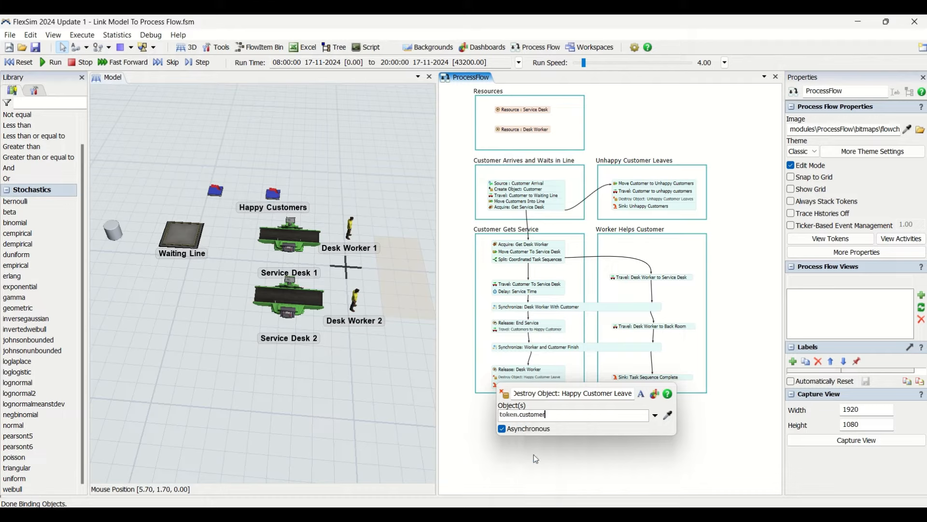
click(534, 454)
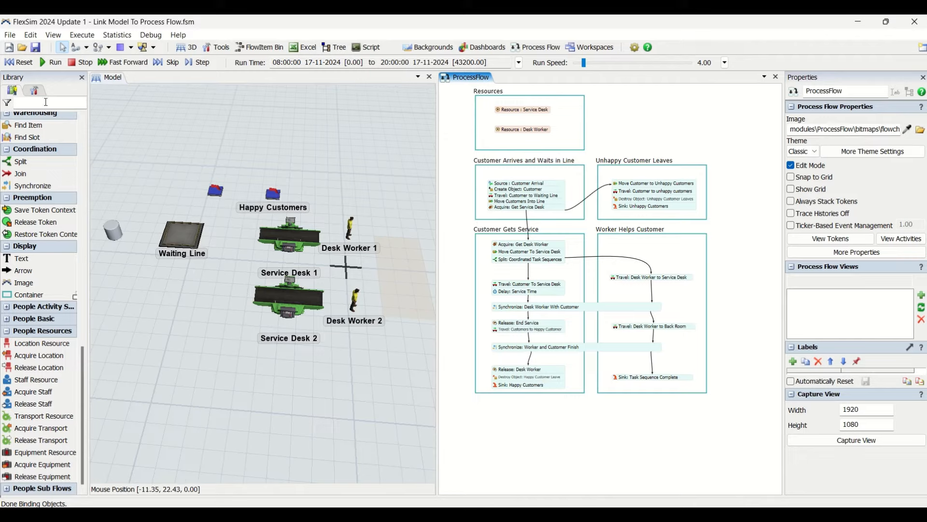
Save the model and run the simulation at an increased run speed.
click(36, 47)
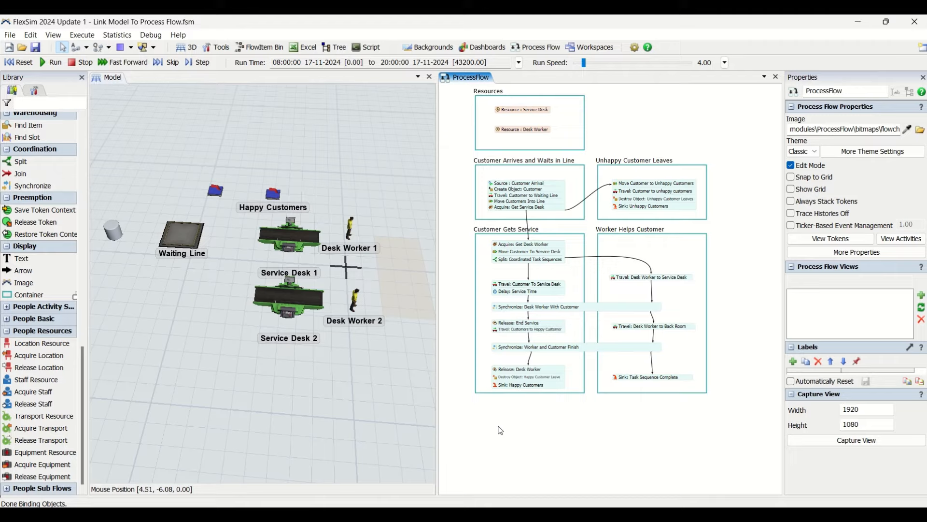
click(51, 68)
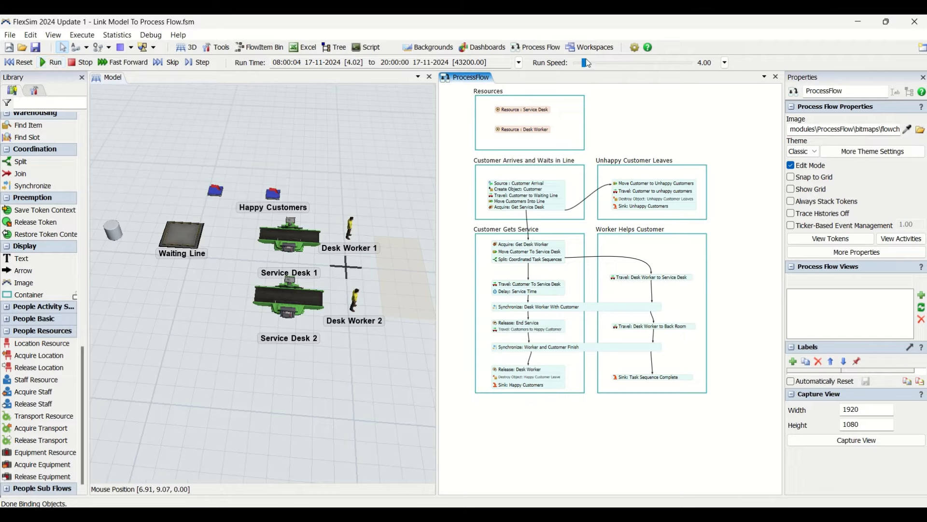
drag(584, 62, 588, 62)
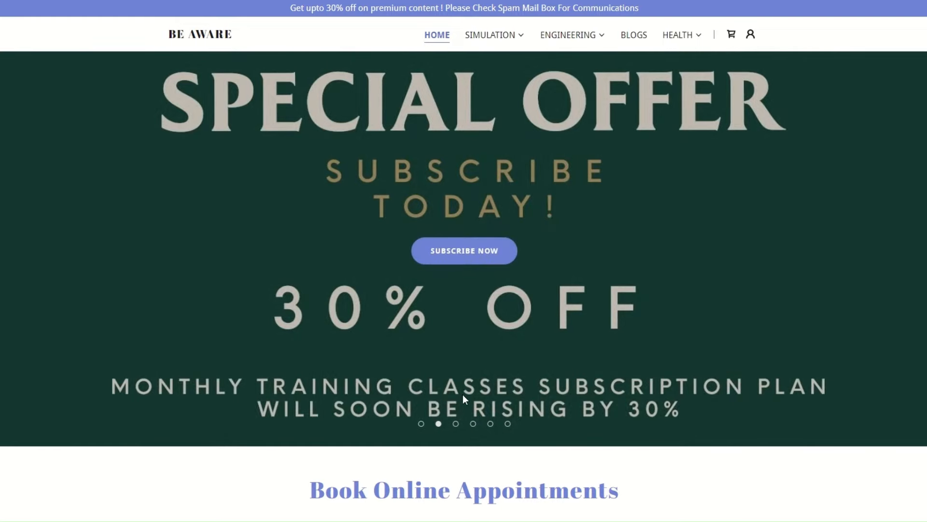
Switch to the BE AWARE website and look through the home page's banner slides and the Book Online Appointments services.
click(421, 423)
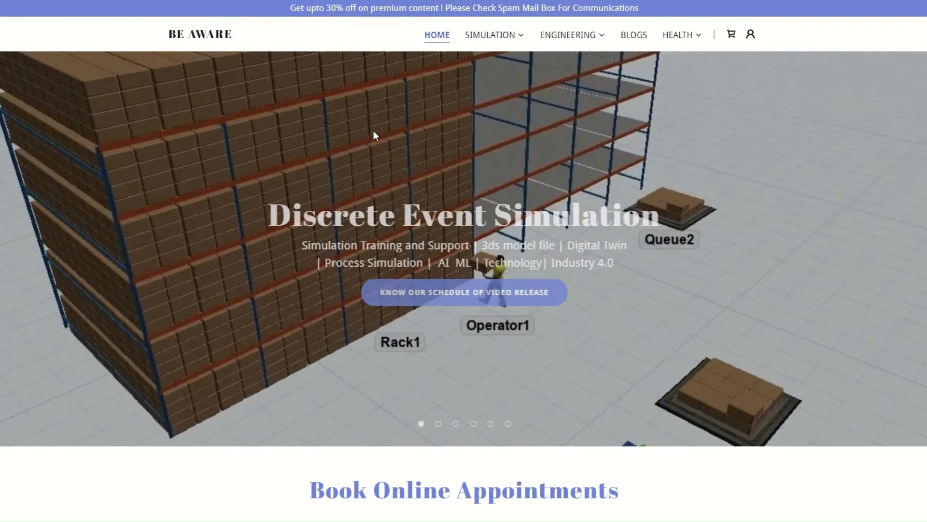
click(455, 423)
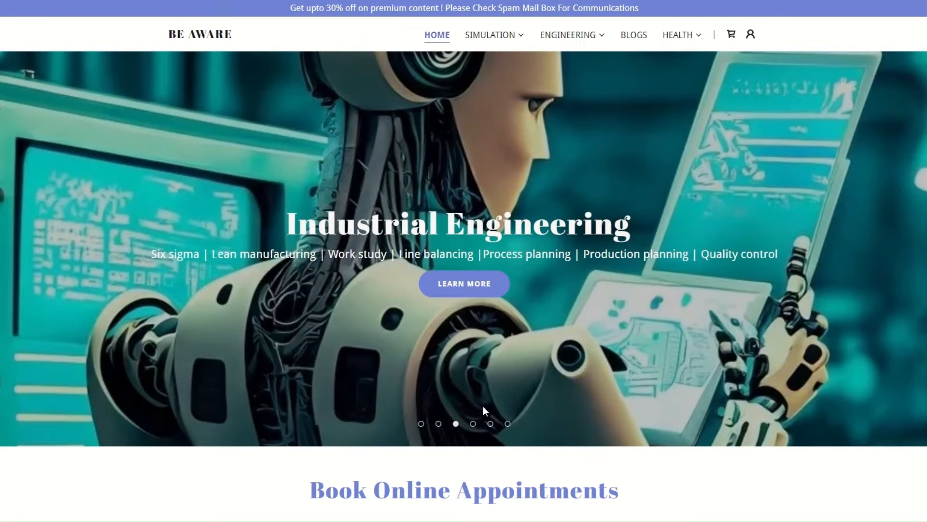
click(474, 424)
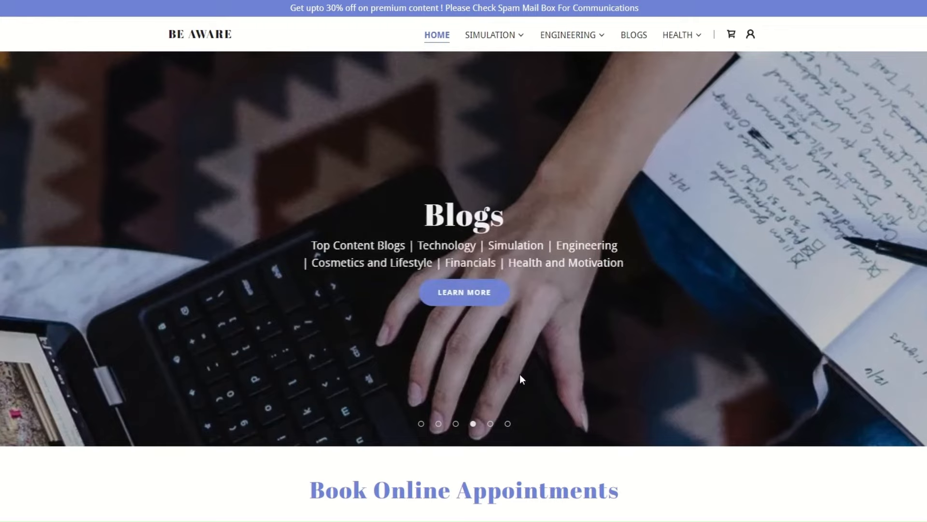
click(491, 424)
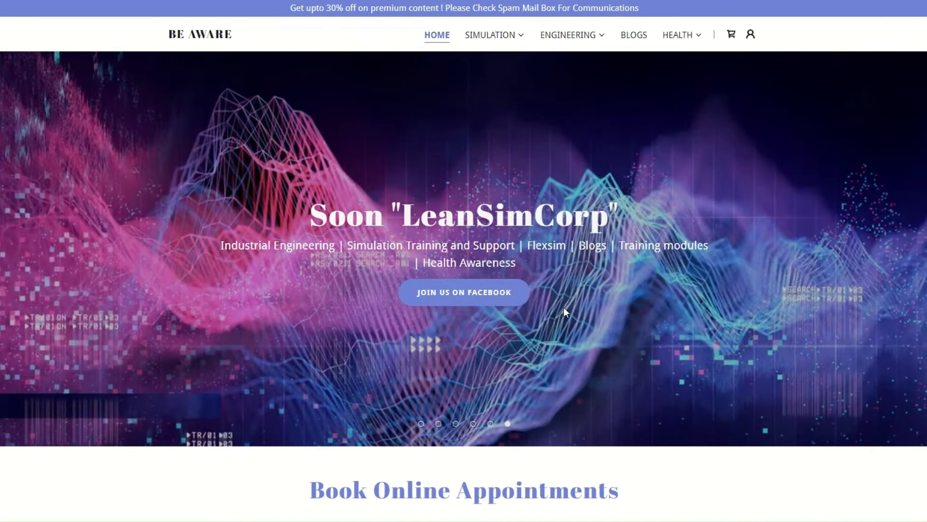
scroll(564, 309, down, 4)
scroll(564, 308, down, 5)
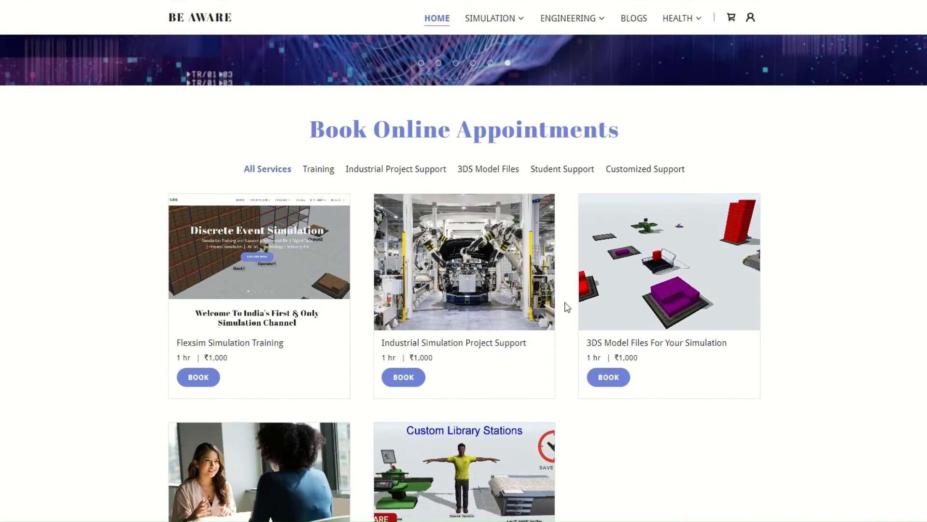
scroll(568, 305, up, 3)
scroll(567, 305, down, 1)
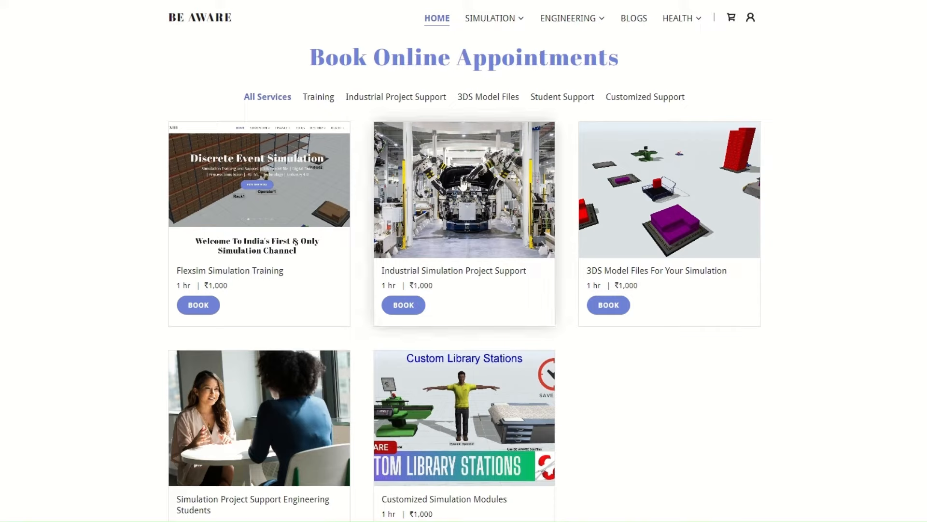